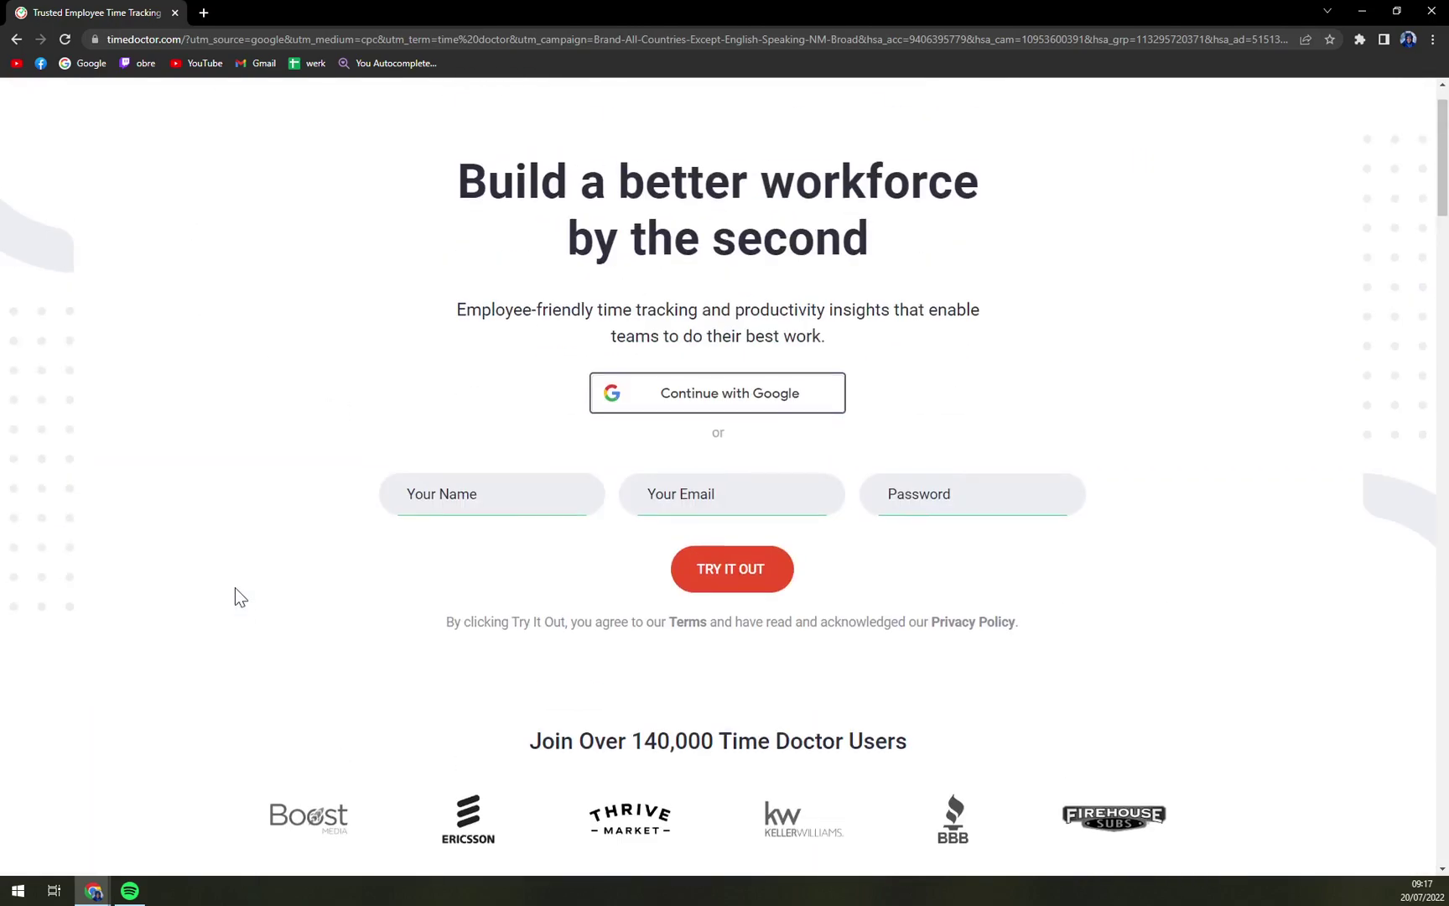
Step: Open the Time Doctor pricing page from the site footer and dismiss the chat greeting
scroll(237, 560, "down", 20)
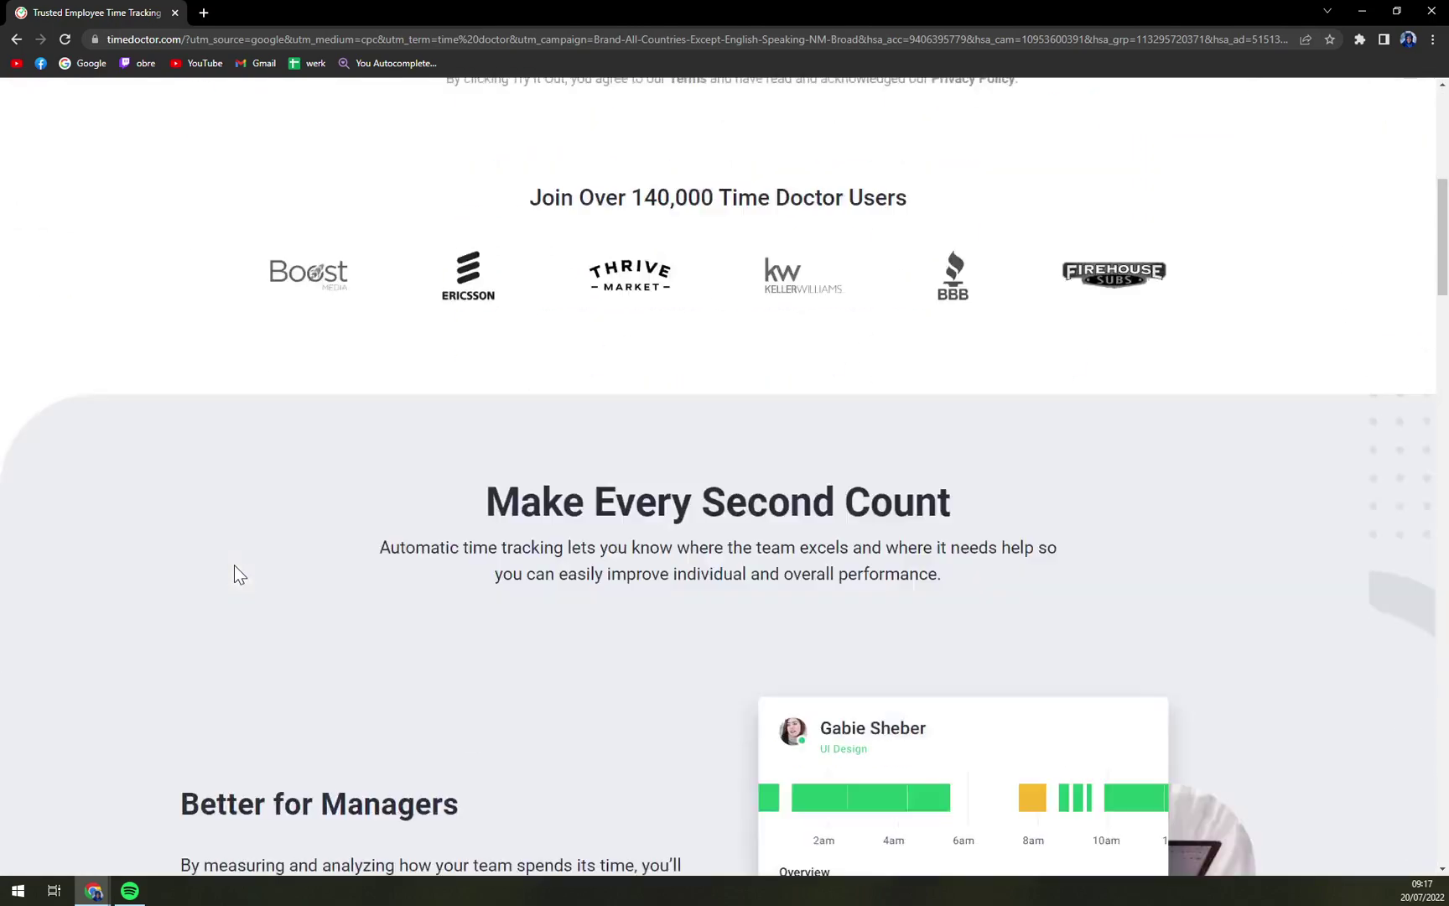
scroll(196, 557, "down", 15)
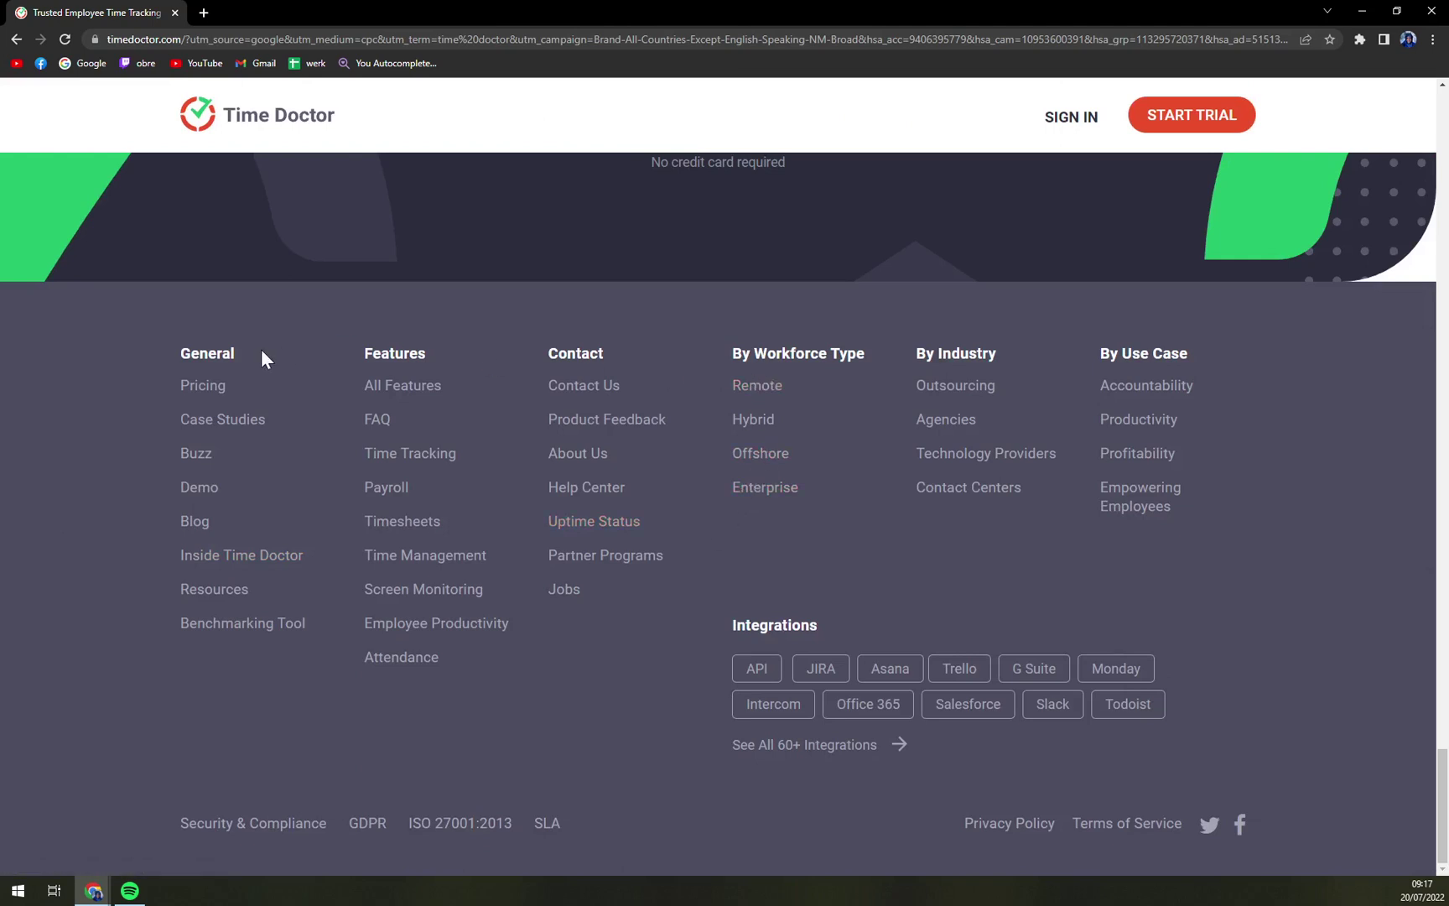
left_click(203, 386)
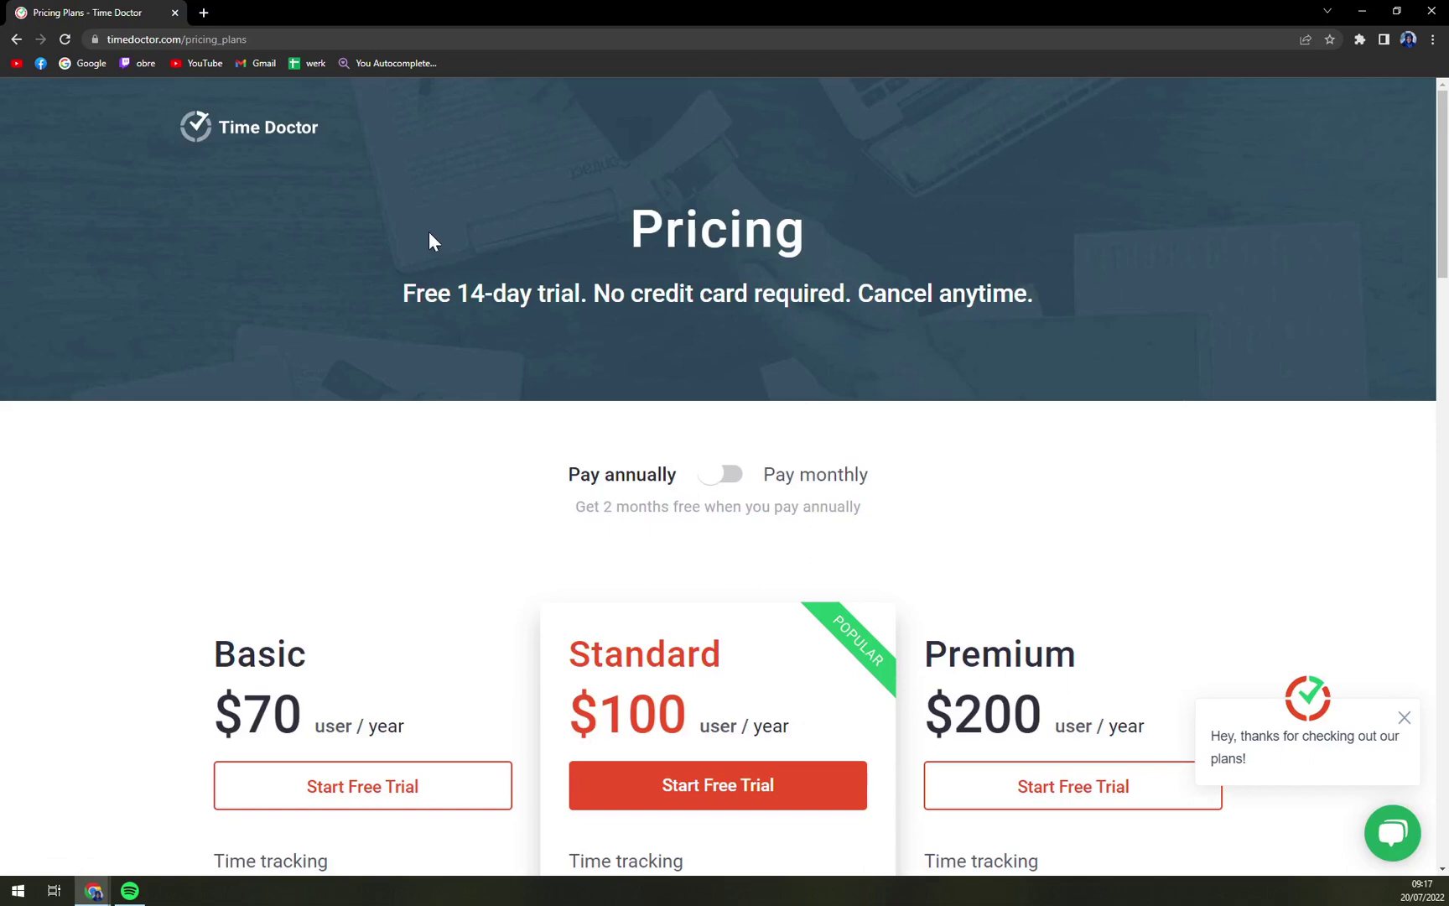
scroll(847, 319, "down", 3)
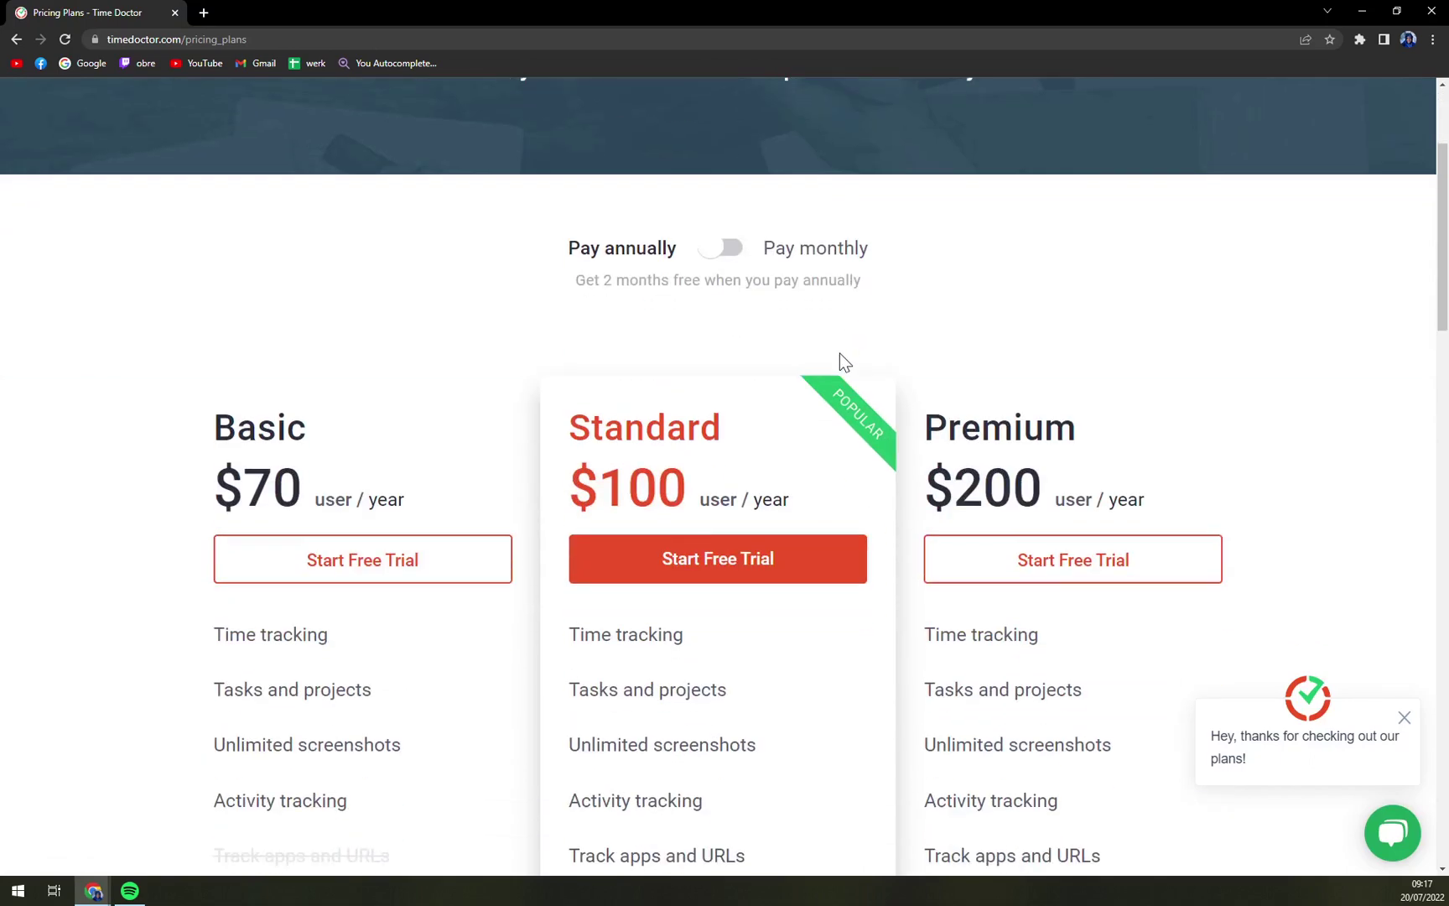
left_click(1403, 718)
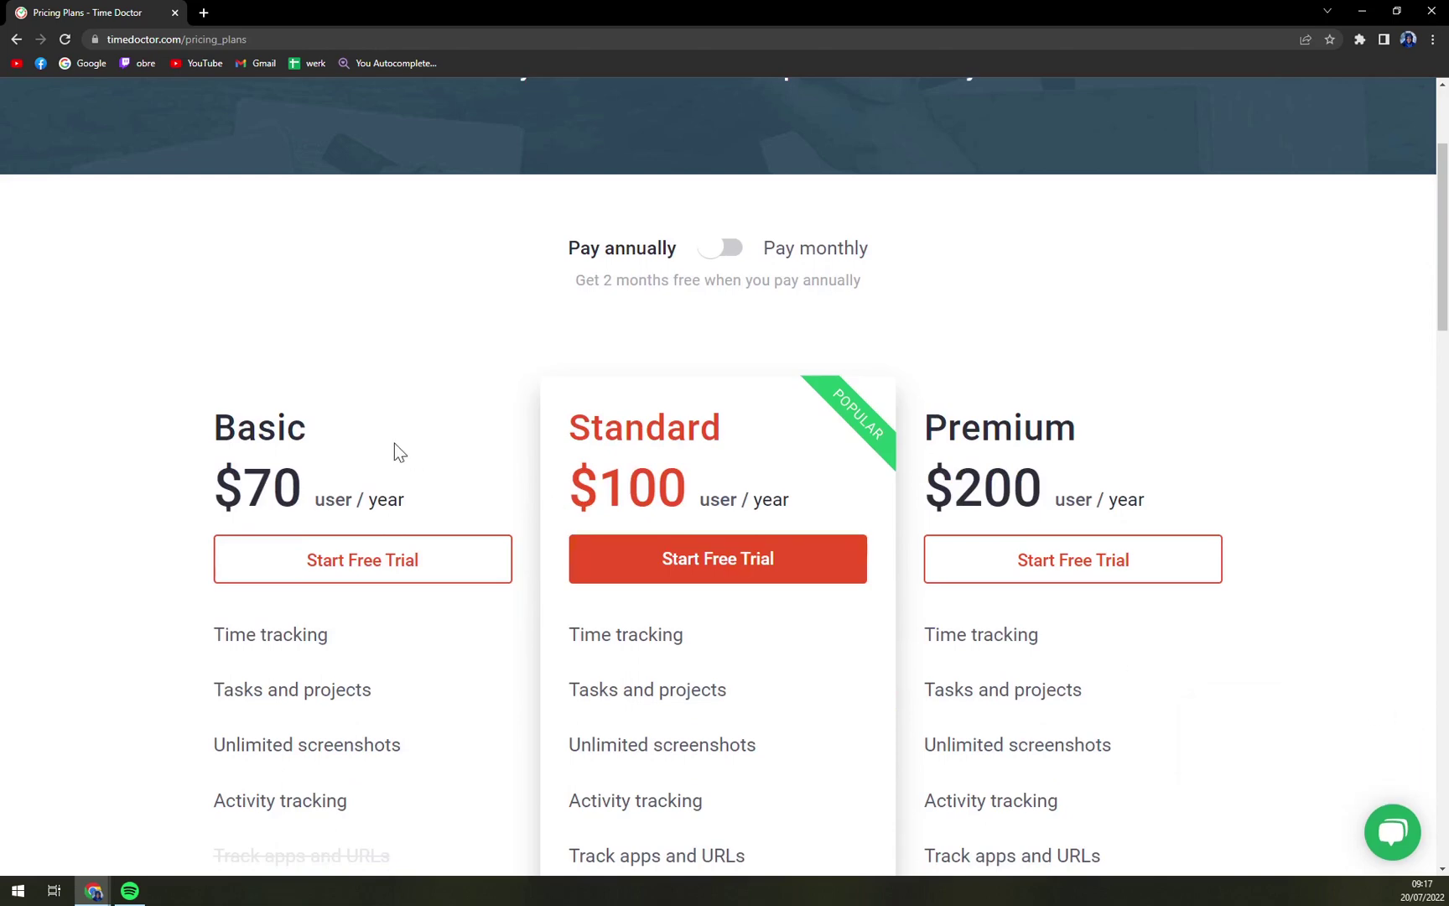
Step: Scroll through the Basic, Standard and Premium plan features, noting Basic's crossed-out 60+ integrations
scroll(394, 443, "down", 2)
scroll(411, 469, "down", 4)
scroll(415, 478, "up", 4)
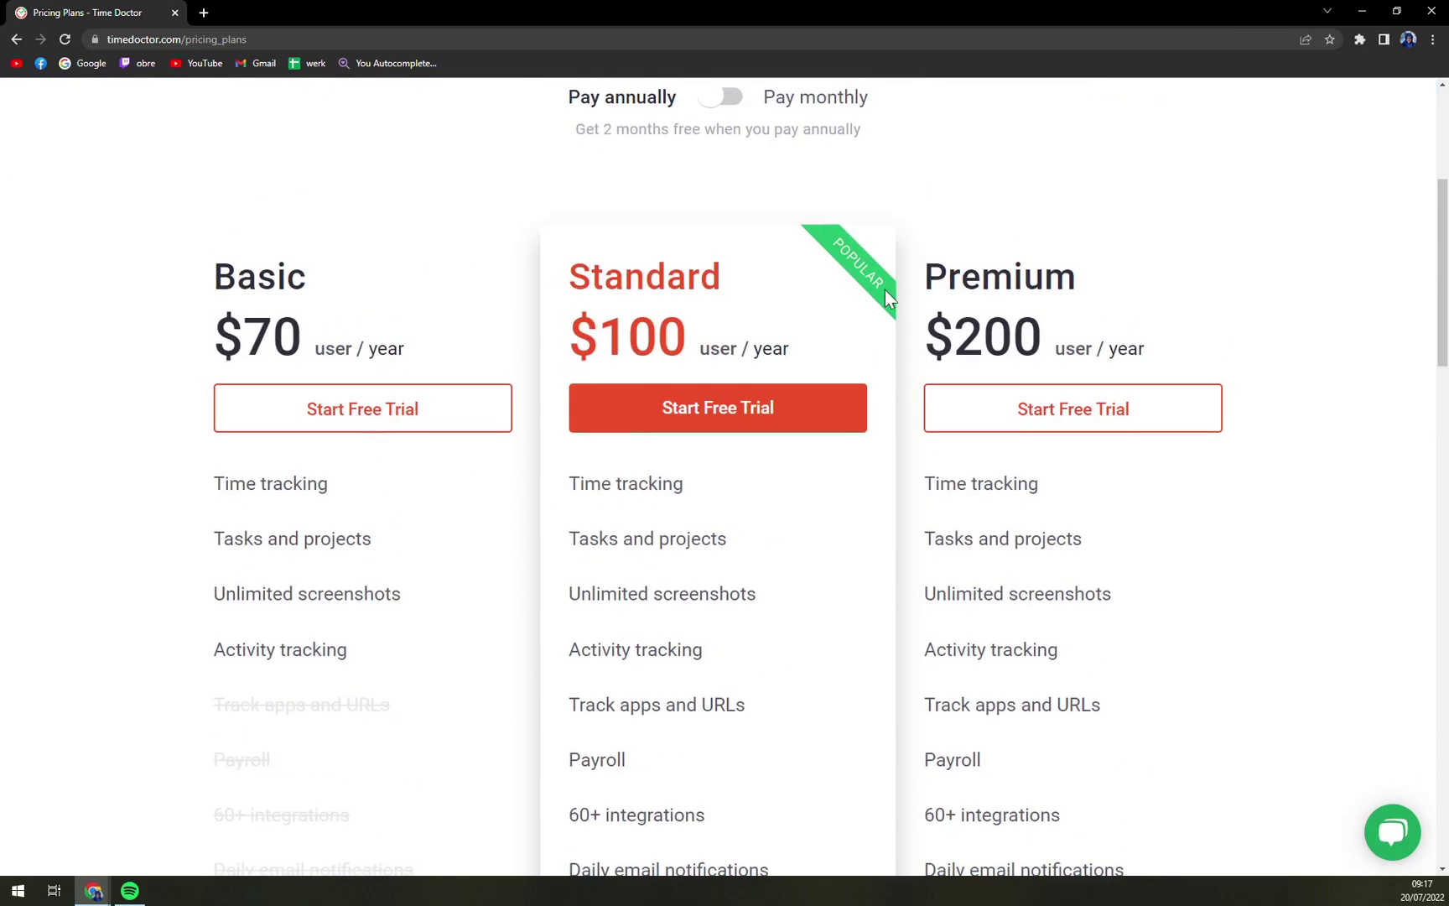
left_click(93, 891)
scroll(255, 359, "down", 2)
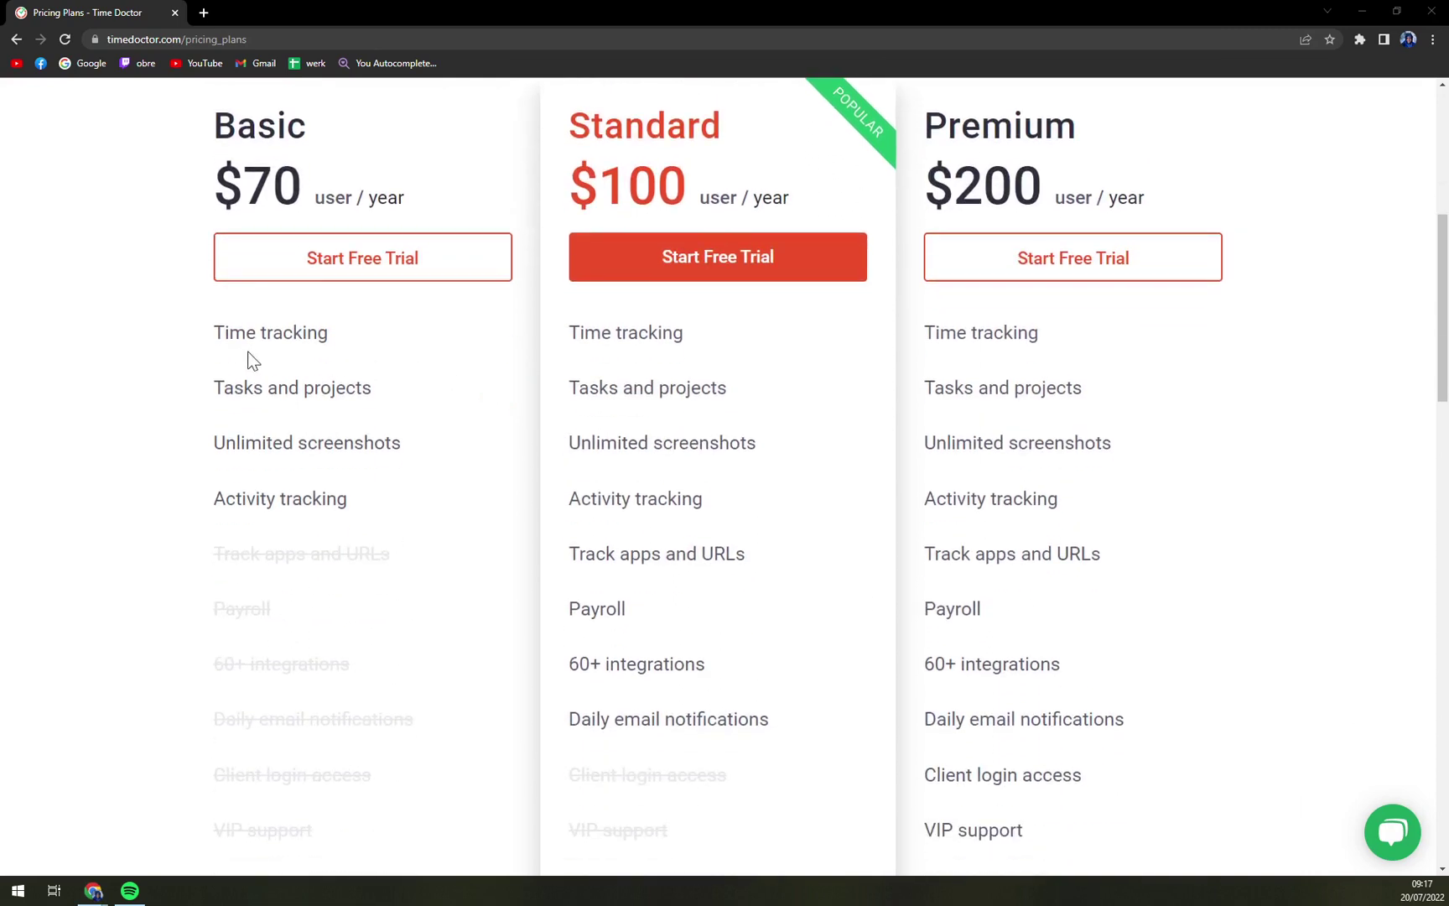
left_click_drag(213, 339, 295, 388)
left_click(295, 387)
scroll(370, 522, "down", 3)
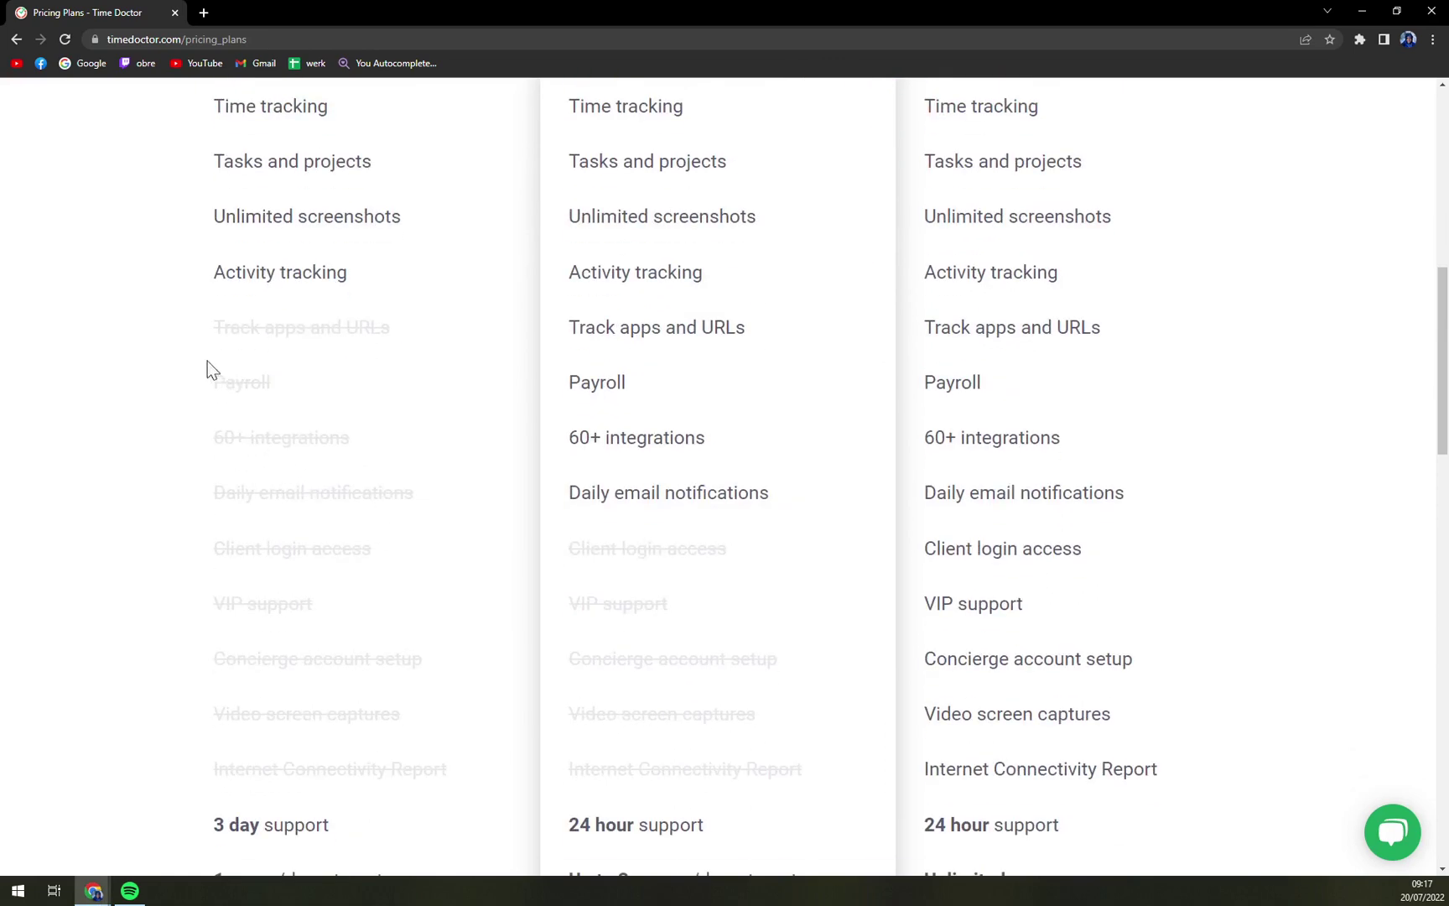
triple_click(222, 449)
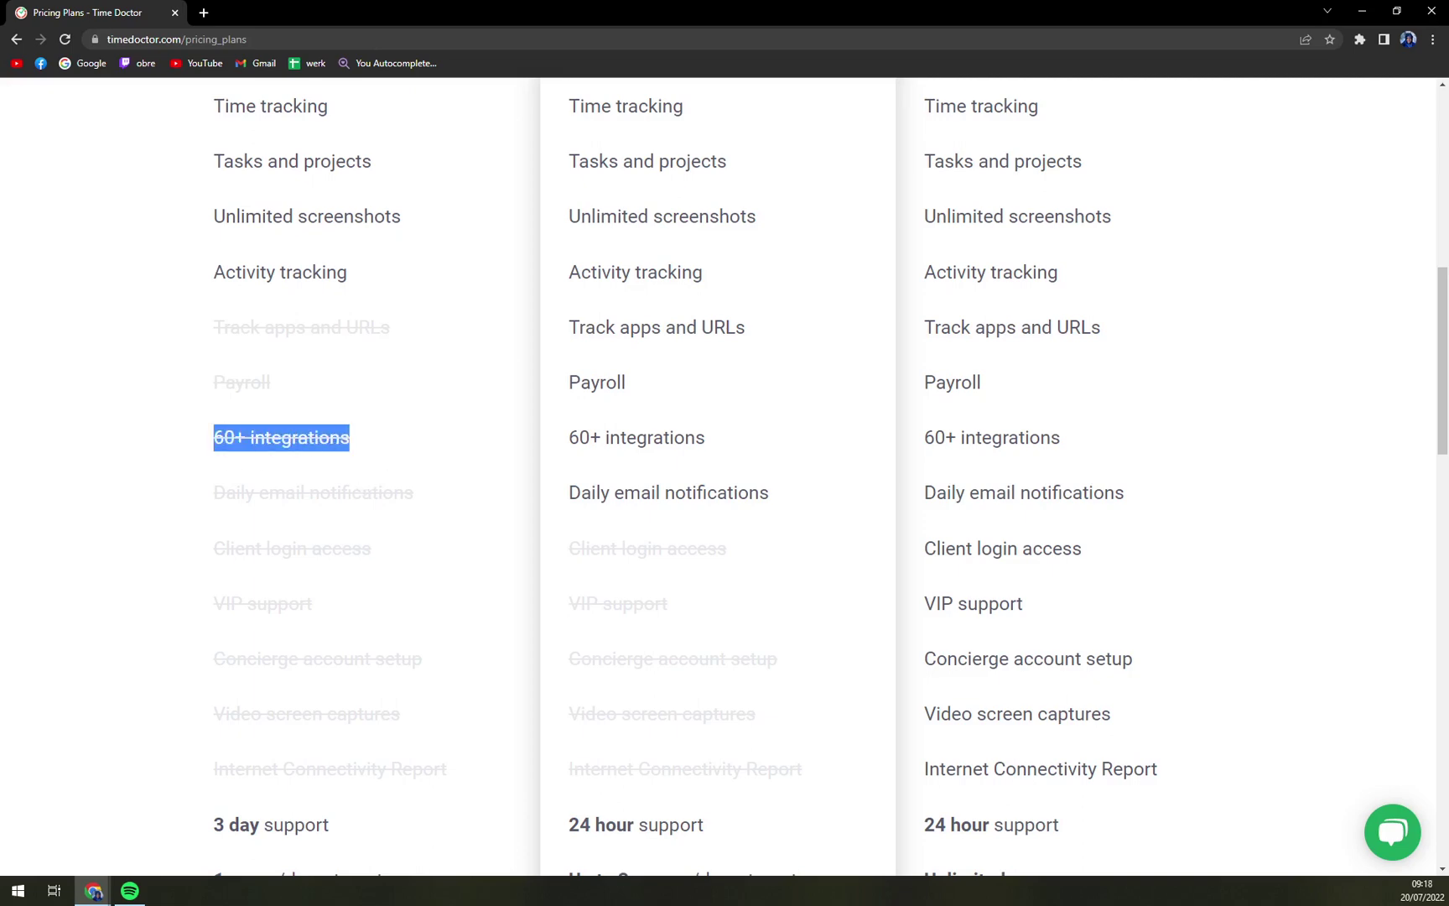
scroll(179, 698, "down", 5)
scroll(165, 696, "up", 6)
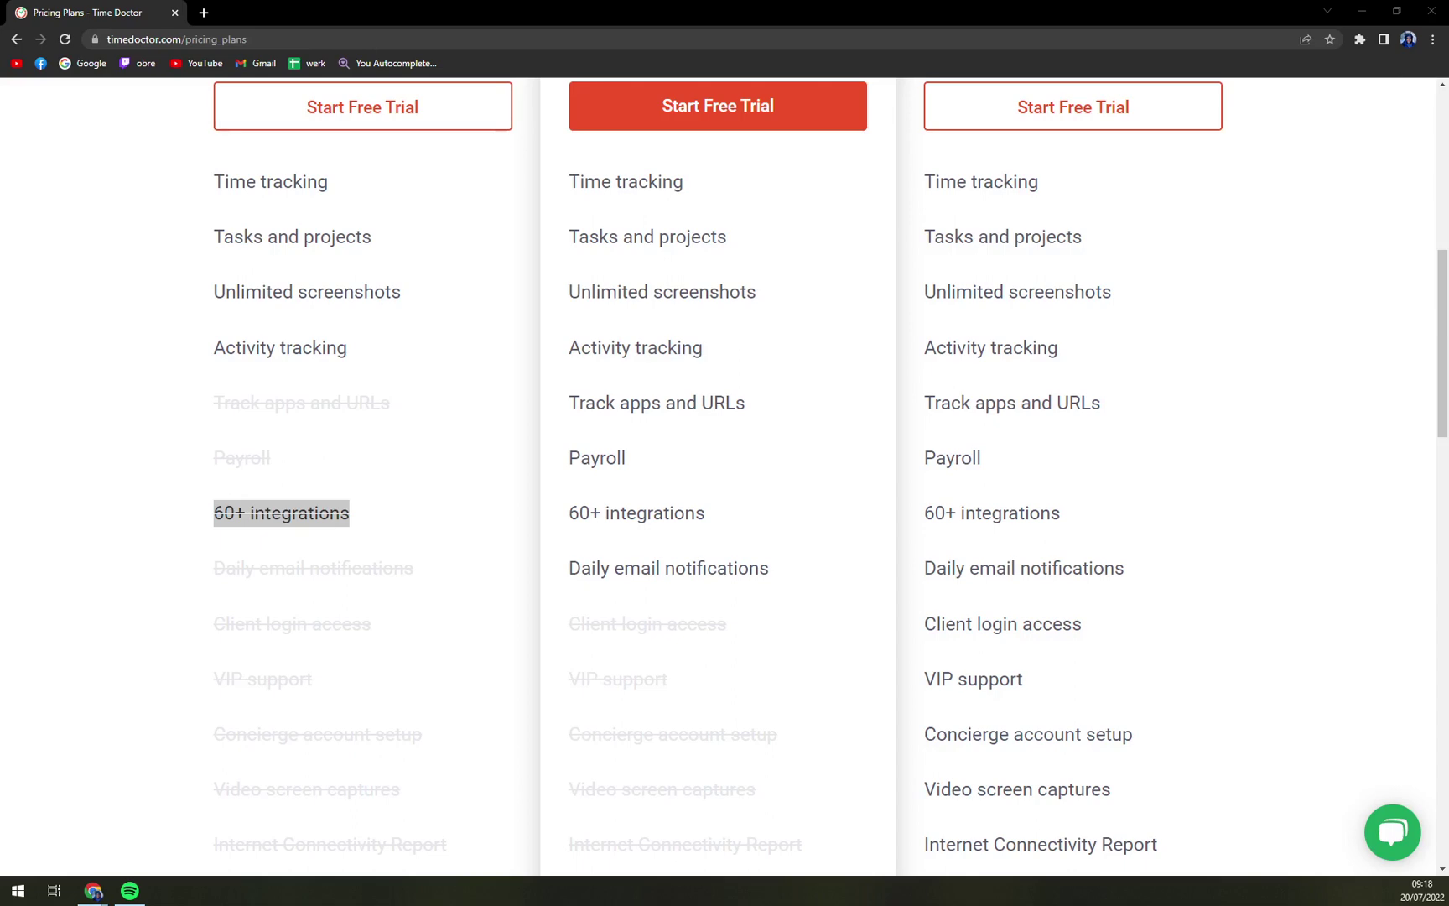
scroll(479, 622, "up", 4)
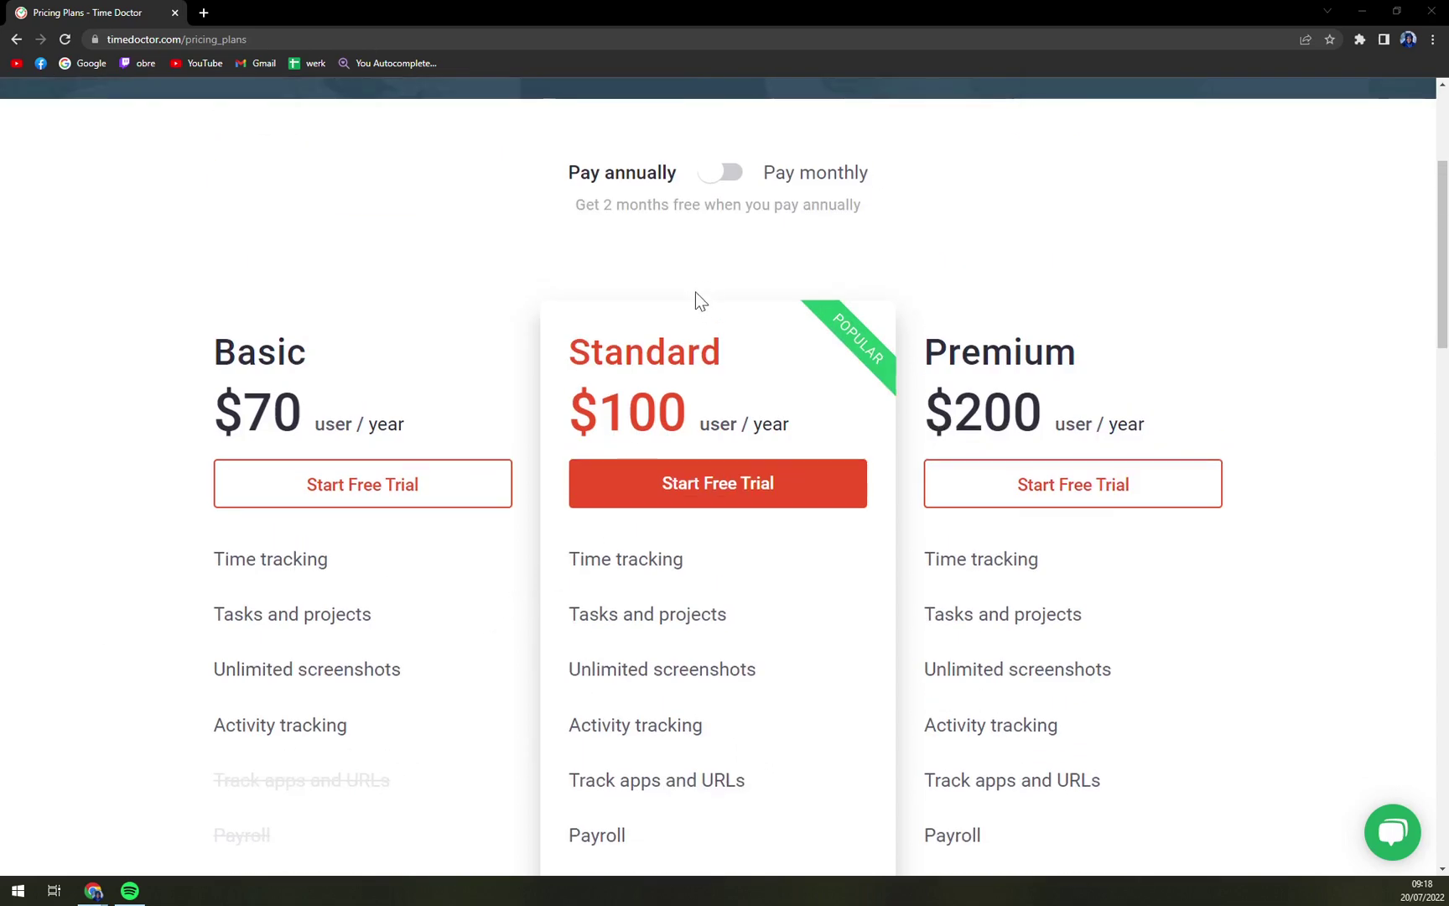
left_click_drag(557, 352, 732, 358)
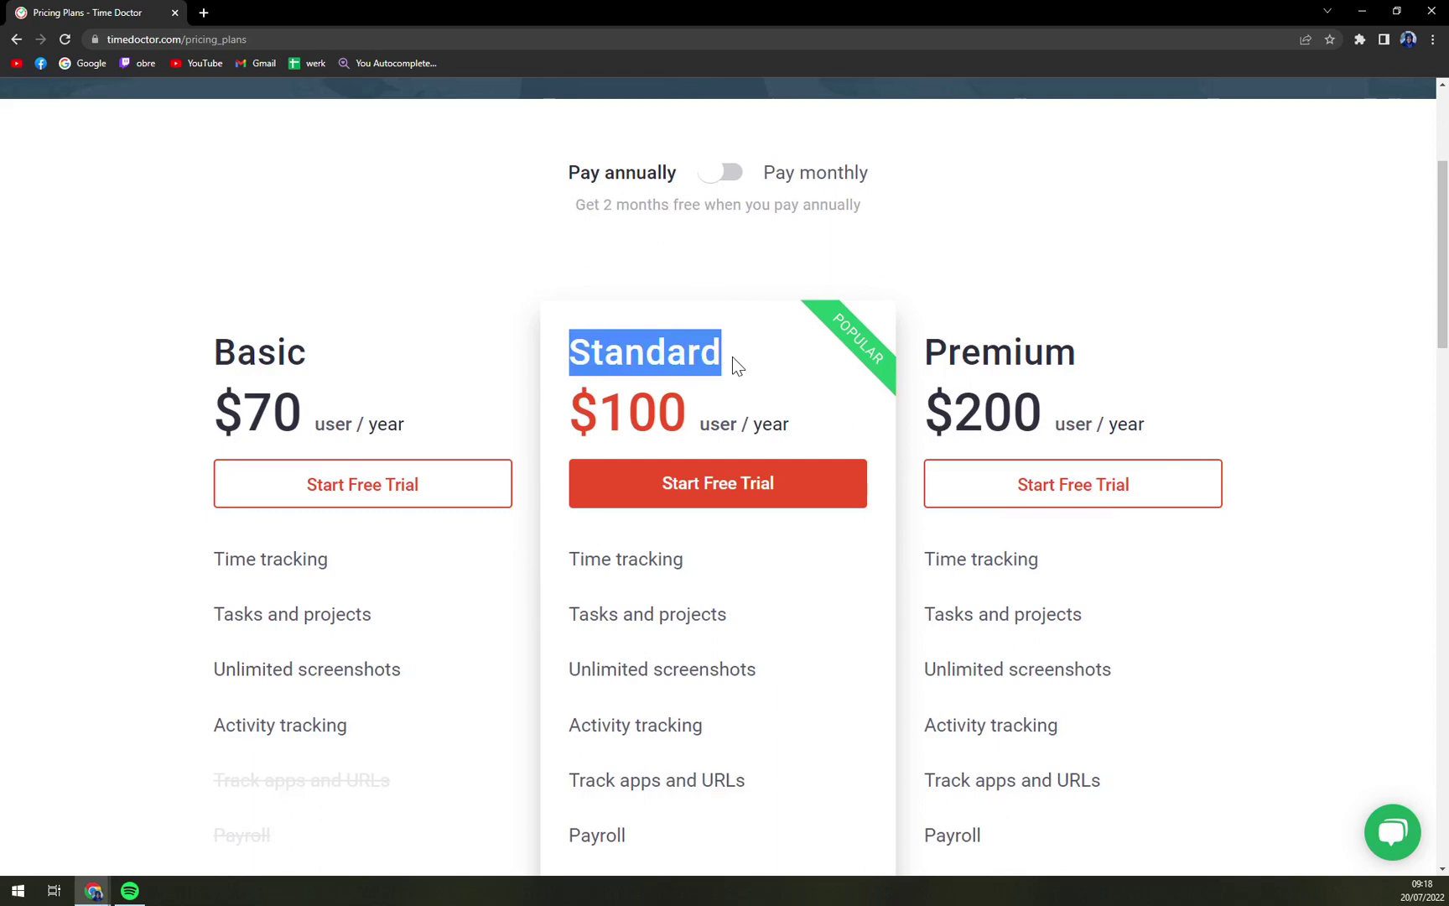
scroll(732, 357, "down", 5)
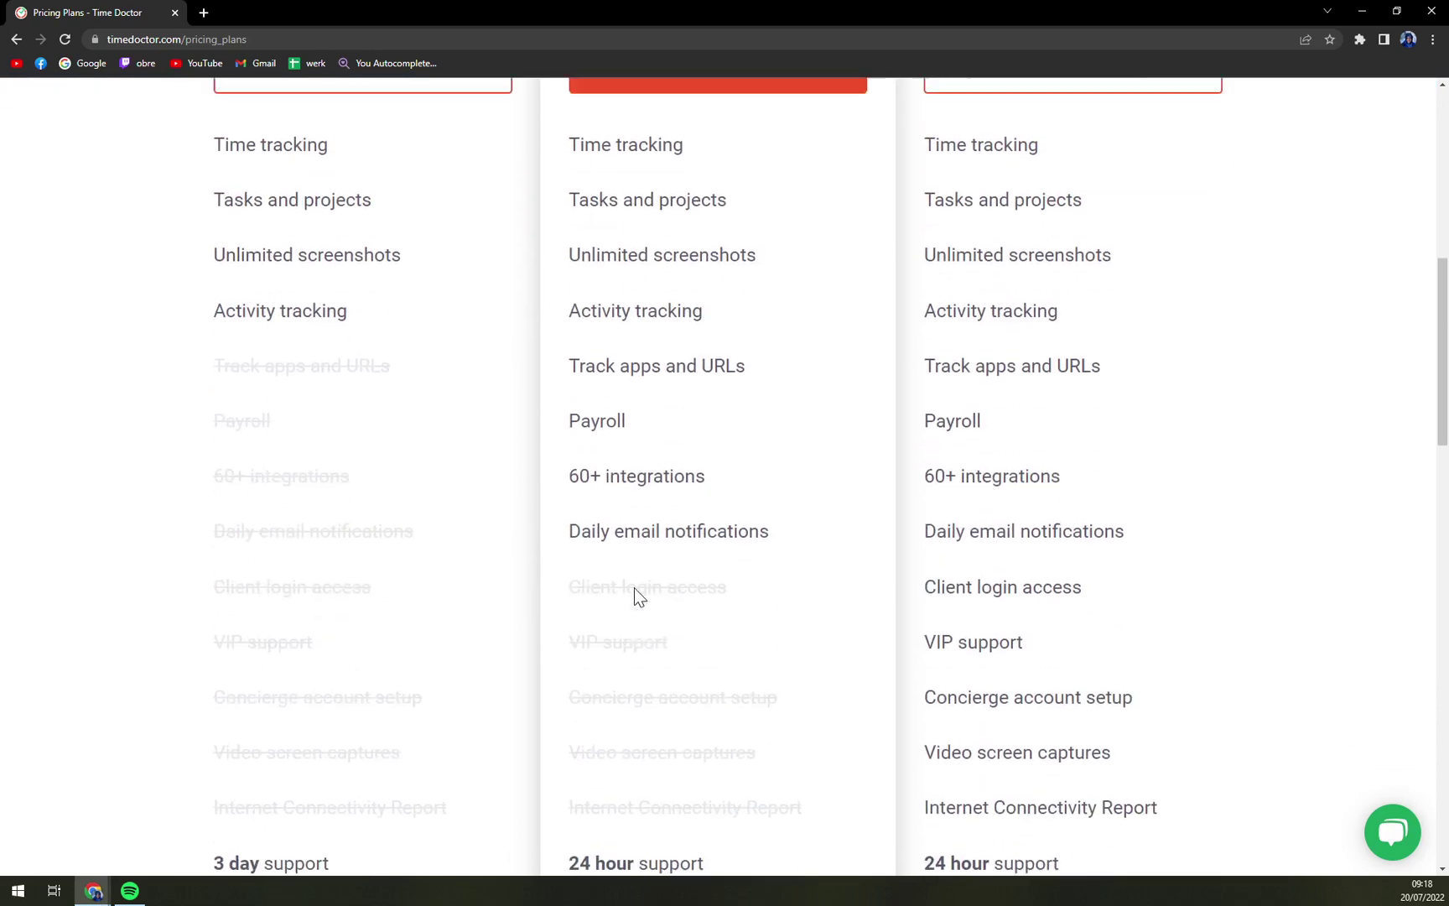
scroll(638, 596, "up", 4)
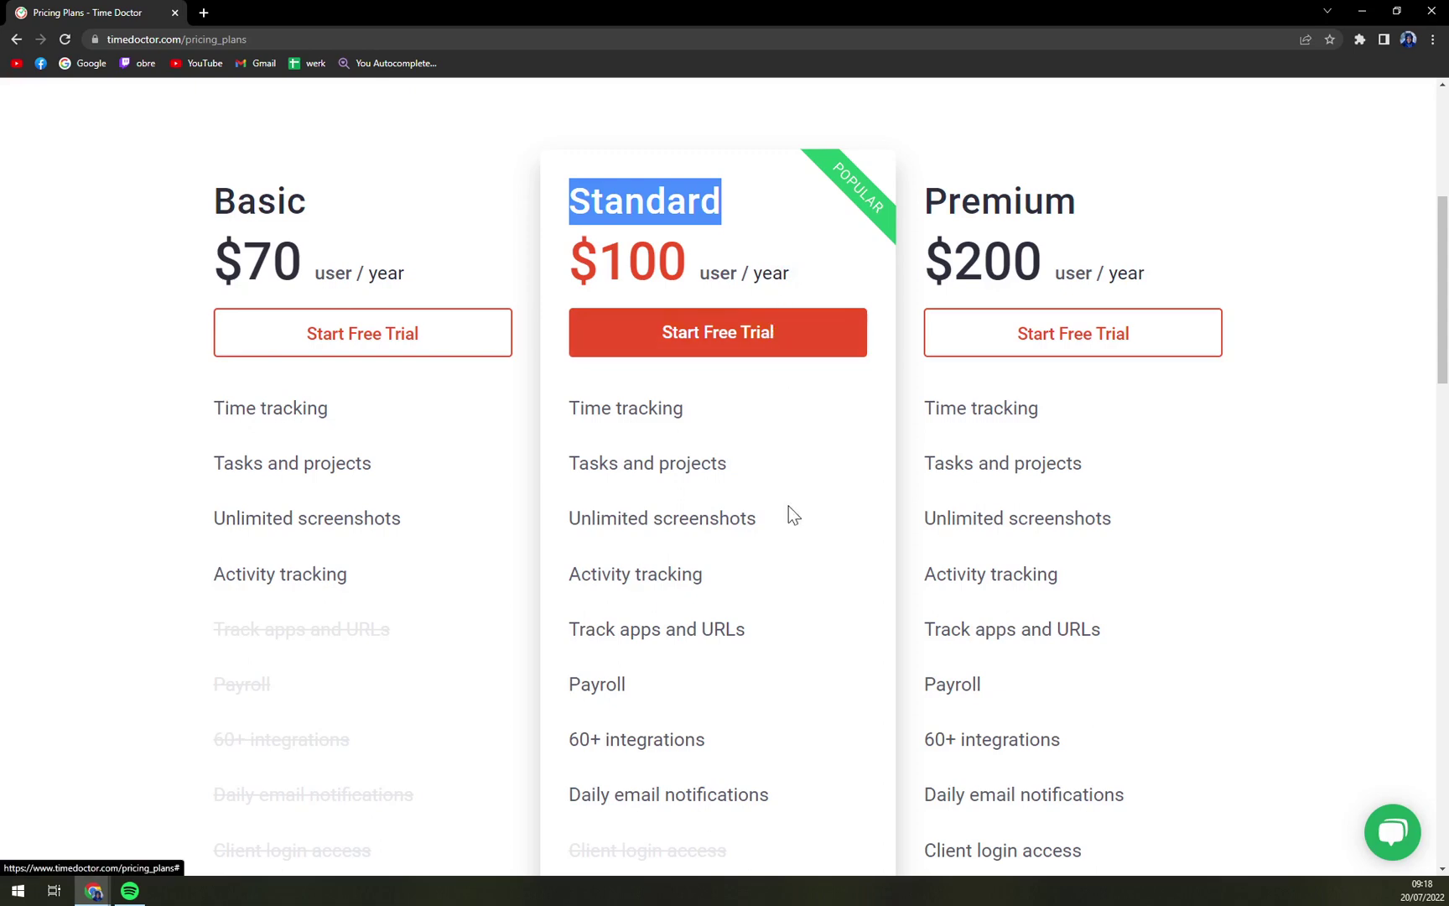
scroll(788, 508, "down", 2)
left_click_drag(568, 588, 725, 596)
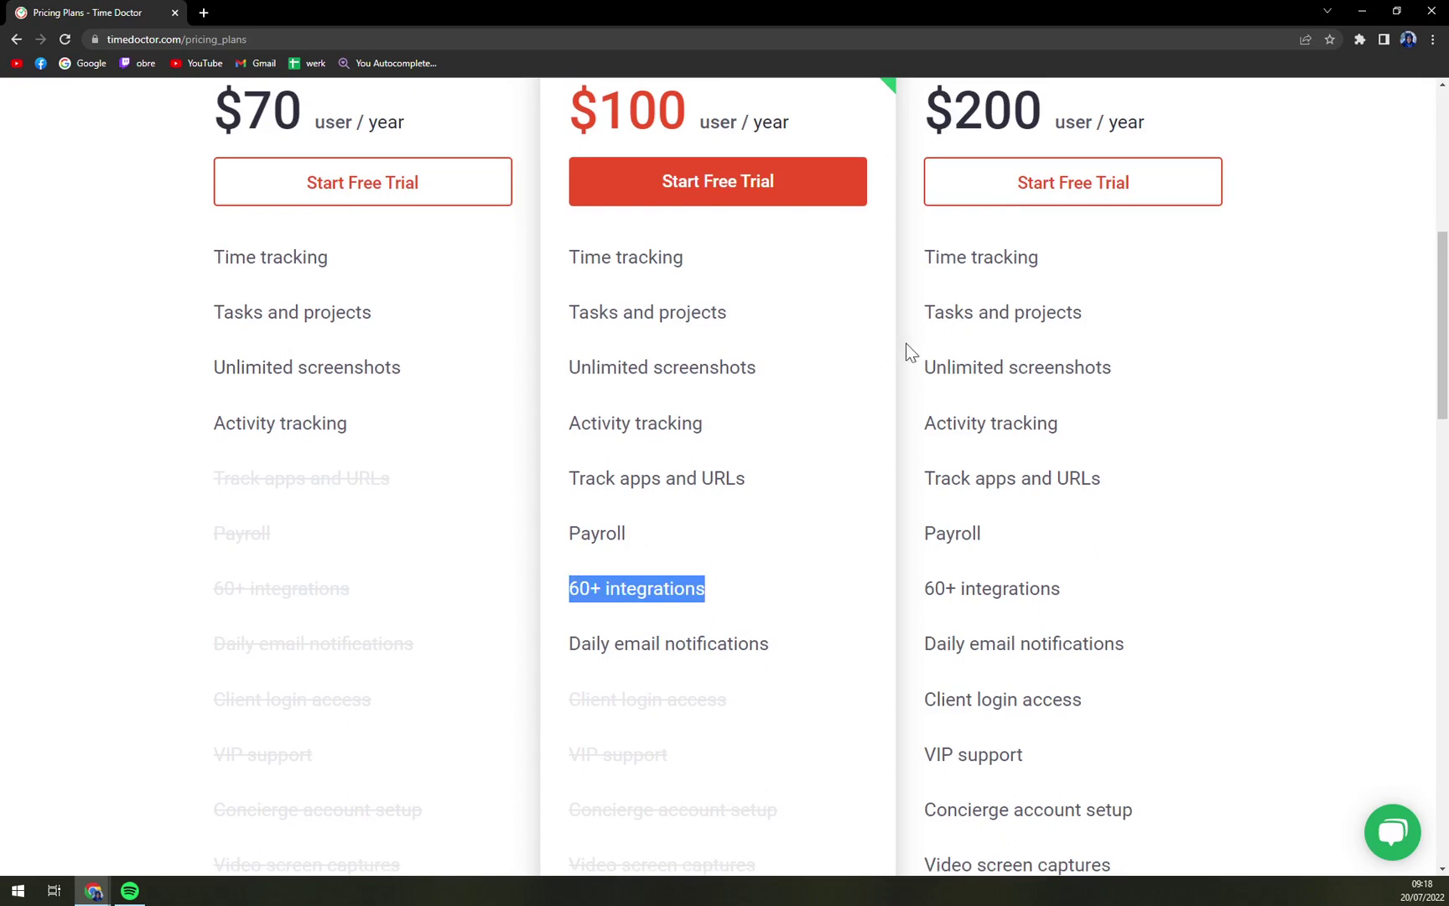
scroll(916, 301, "up", 3)
left_click_drag(925, 335, 1051, 336)
scroll(1246, 406, "down", 6)
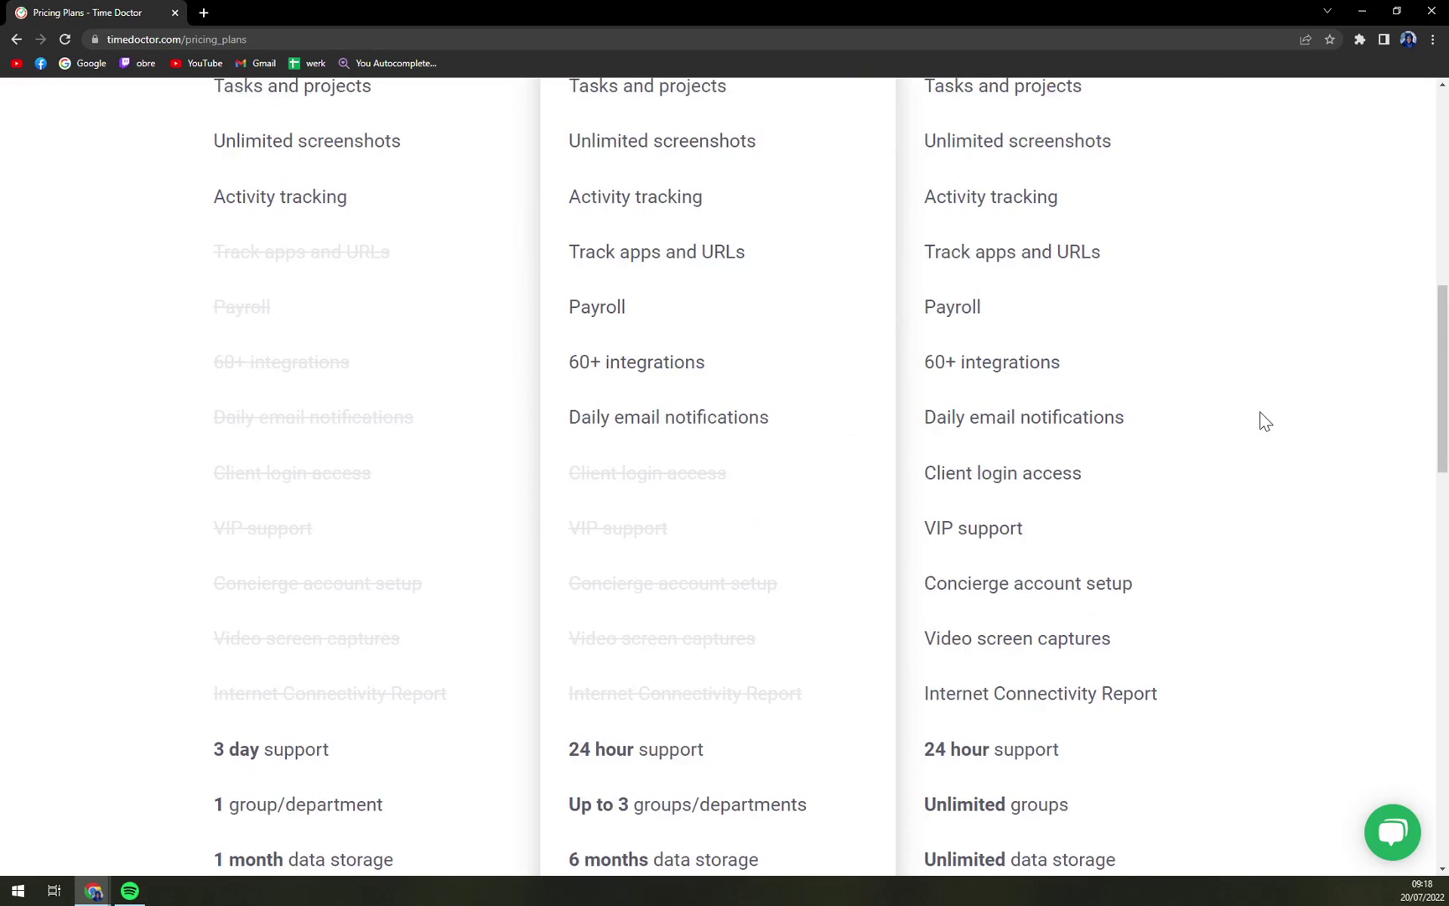
scroll(1261, 416, "up", 6)
left_click(1268, 472)
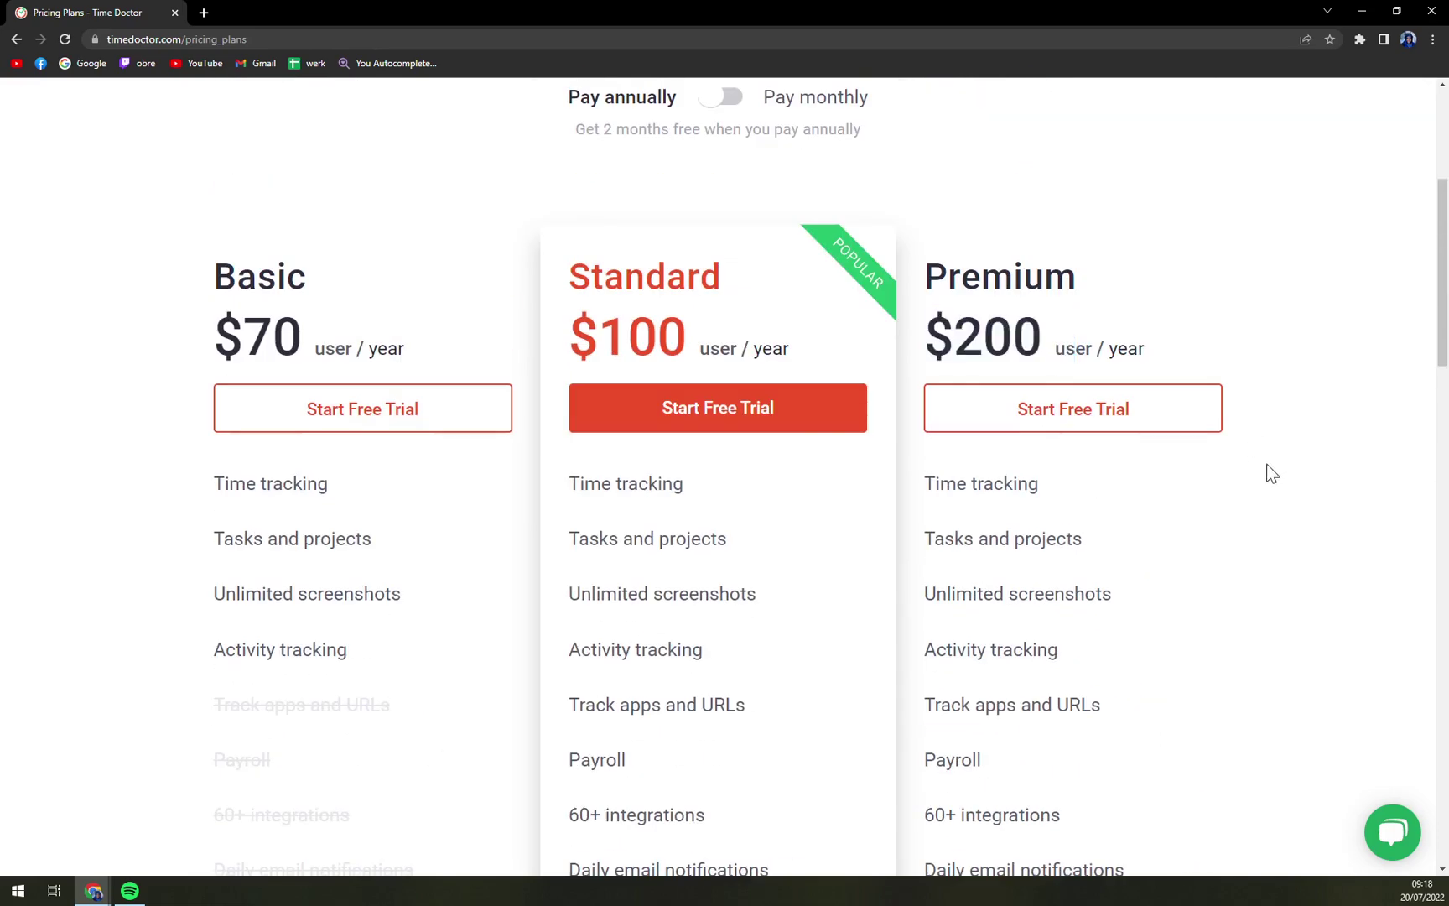
scroll(1323, 508, "down", 6)
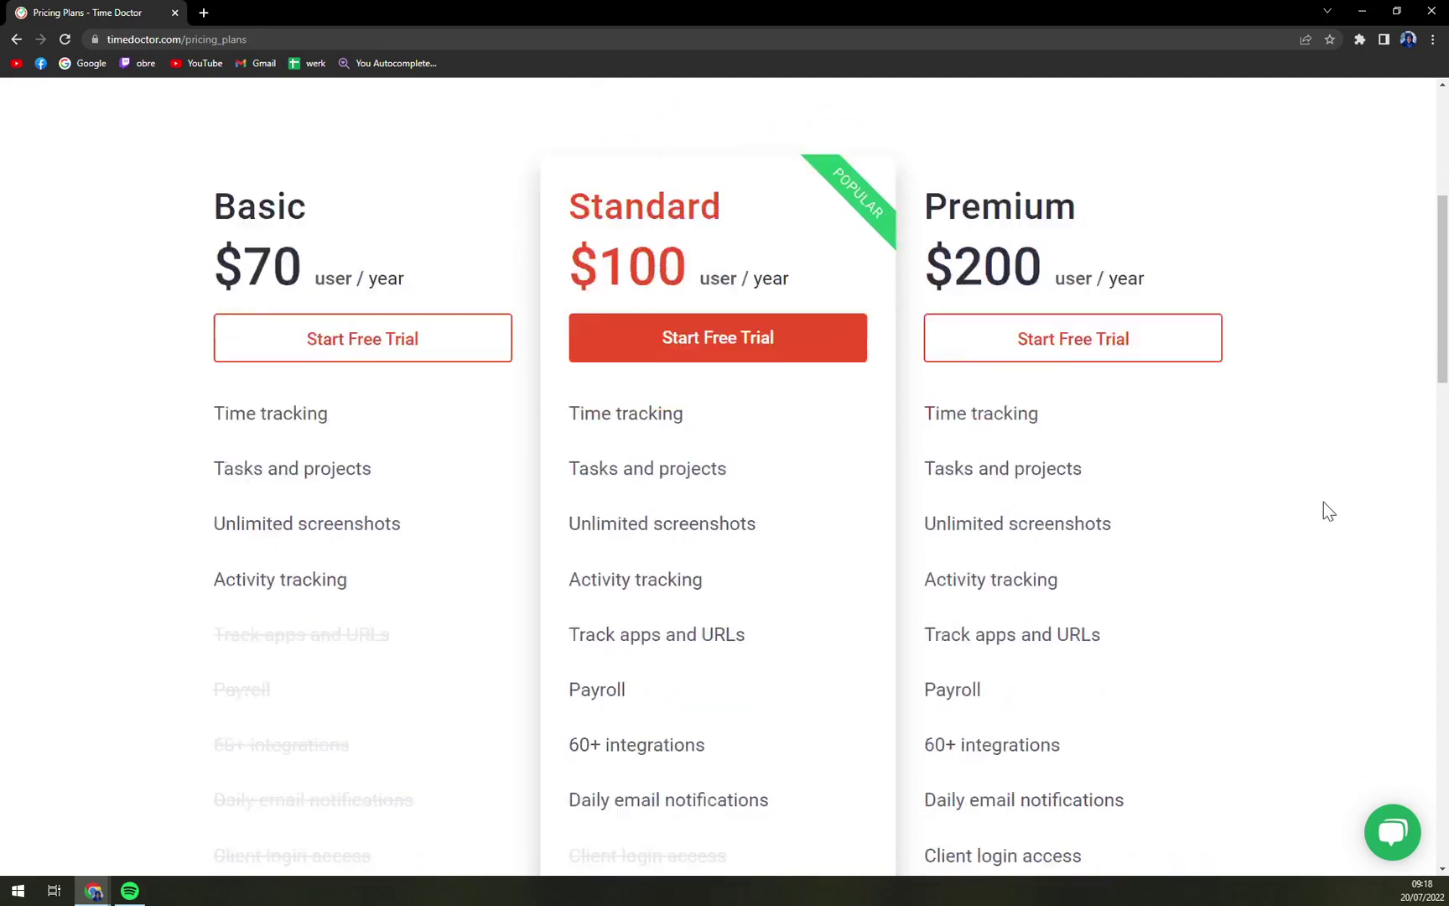
scroll(1294, 508, "down", 7)
scroll(1272, 516, "up", 8)
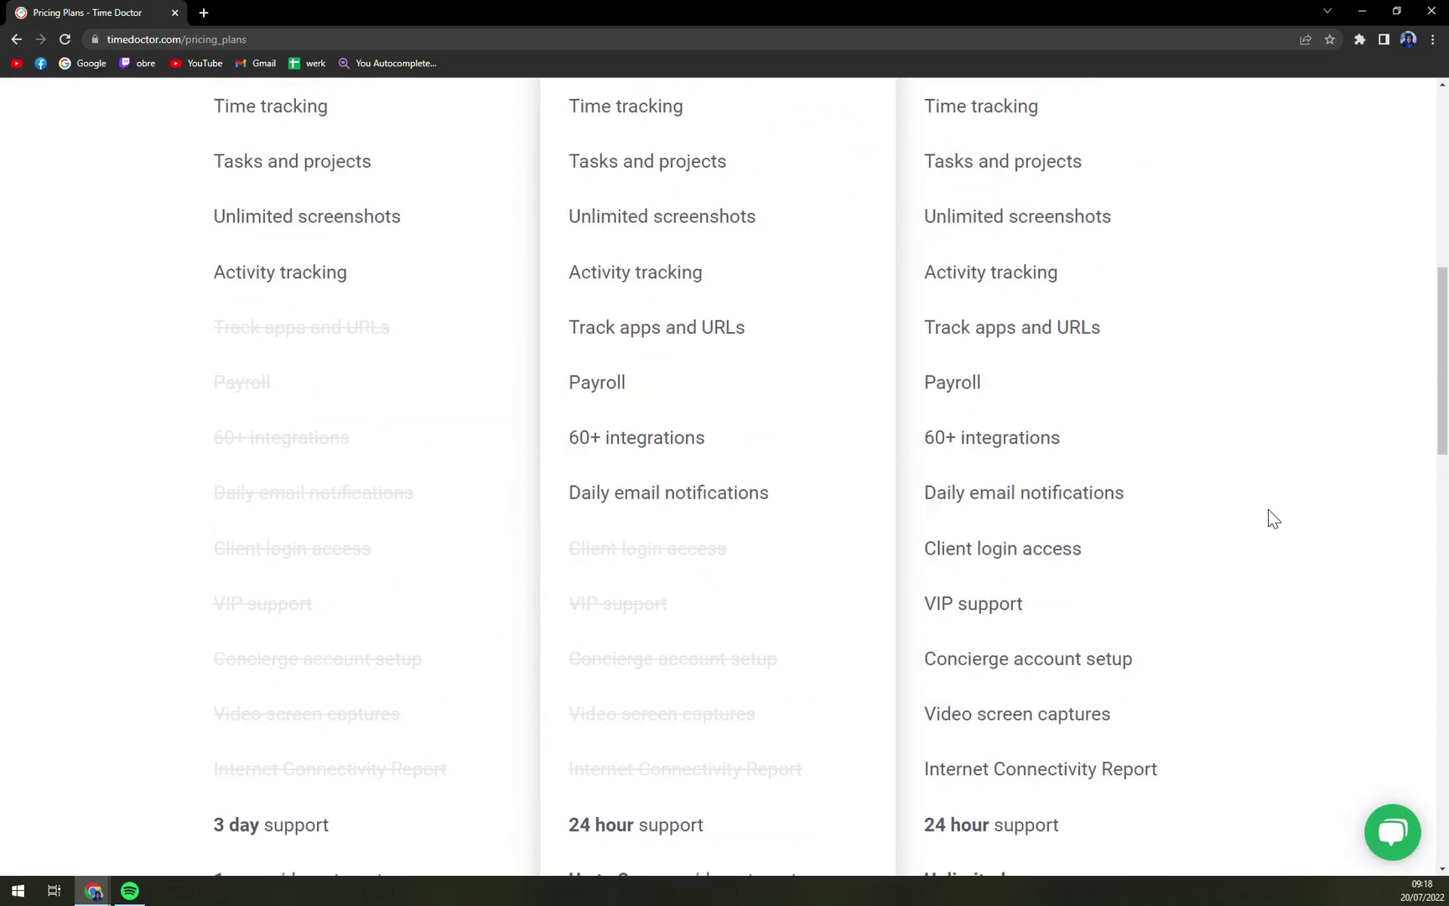
scroll(1264, 514, "up", 10)
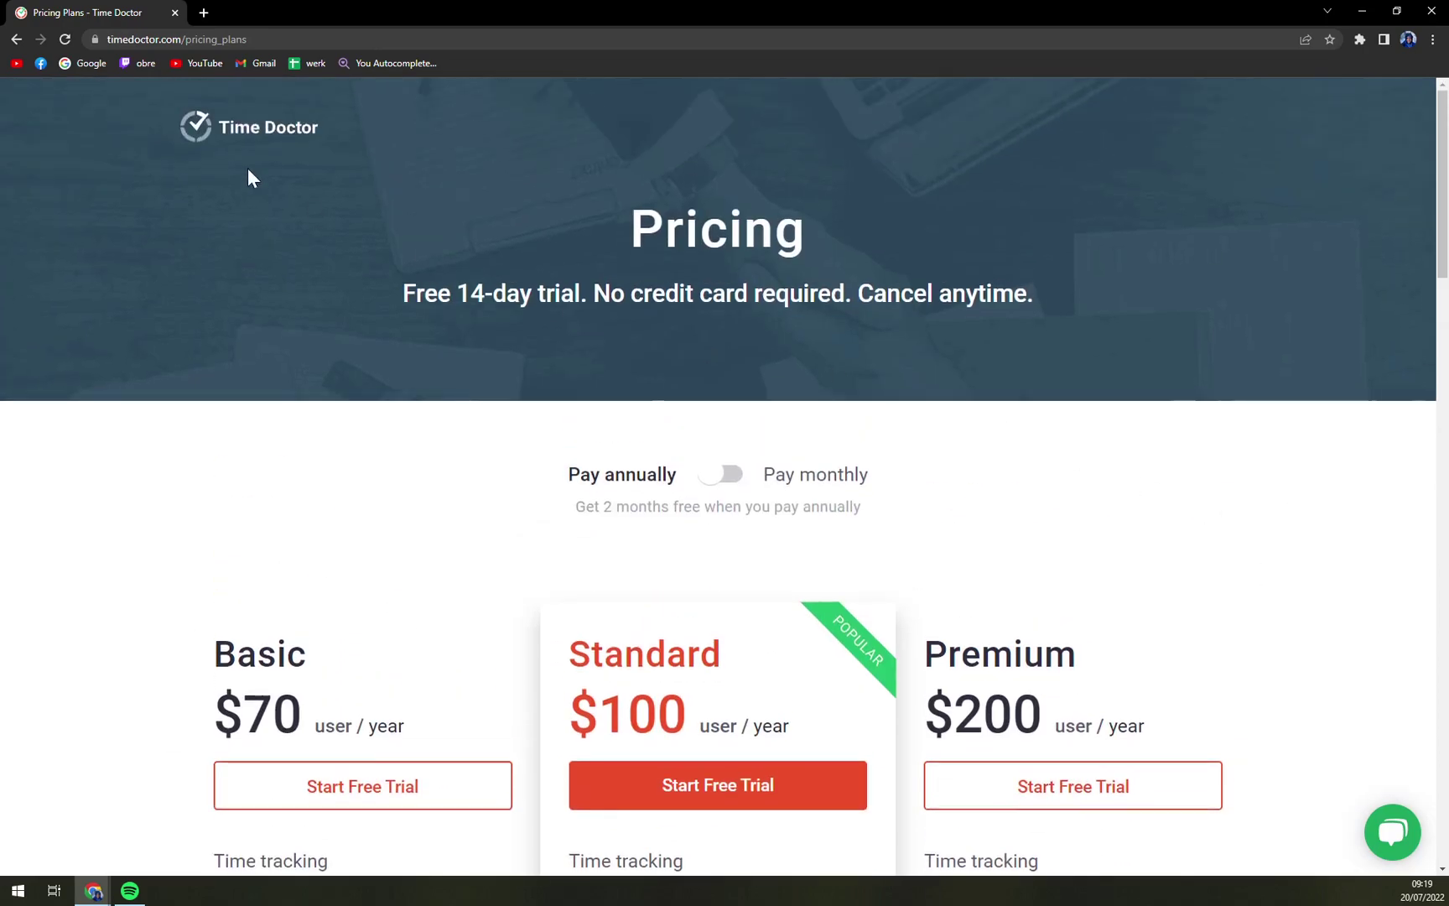
Step: Start a free trial from the home page with Continue with Google, confirming the chosen account
left_click(256, 149)
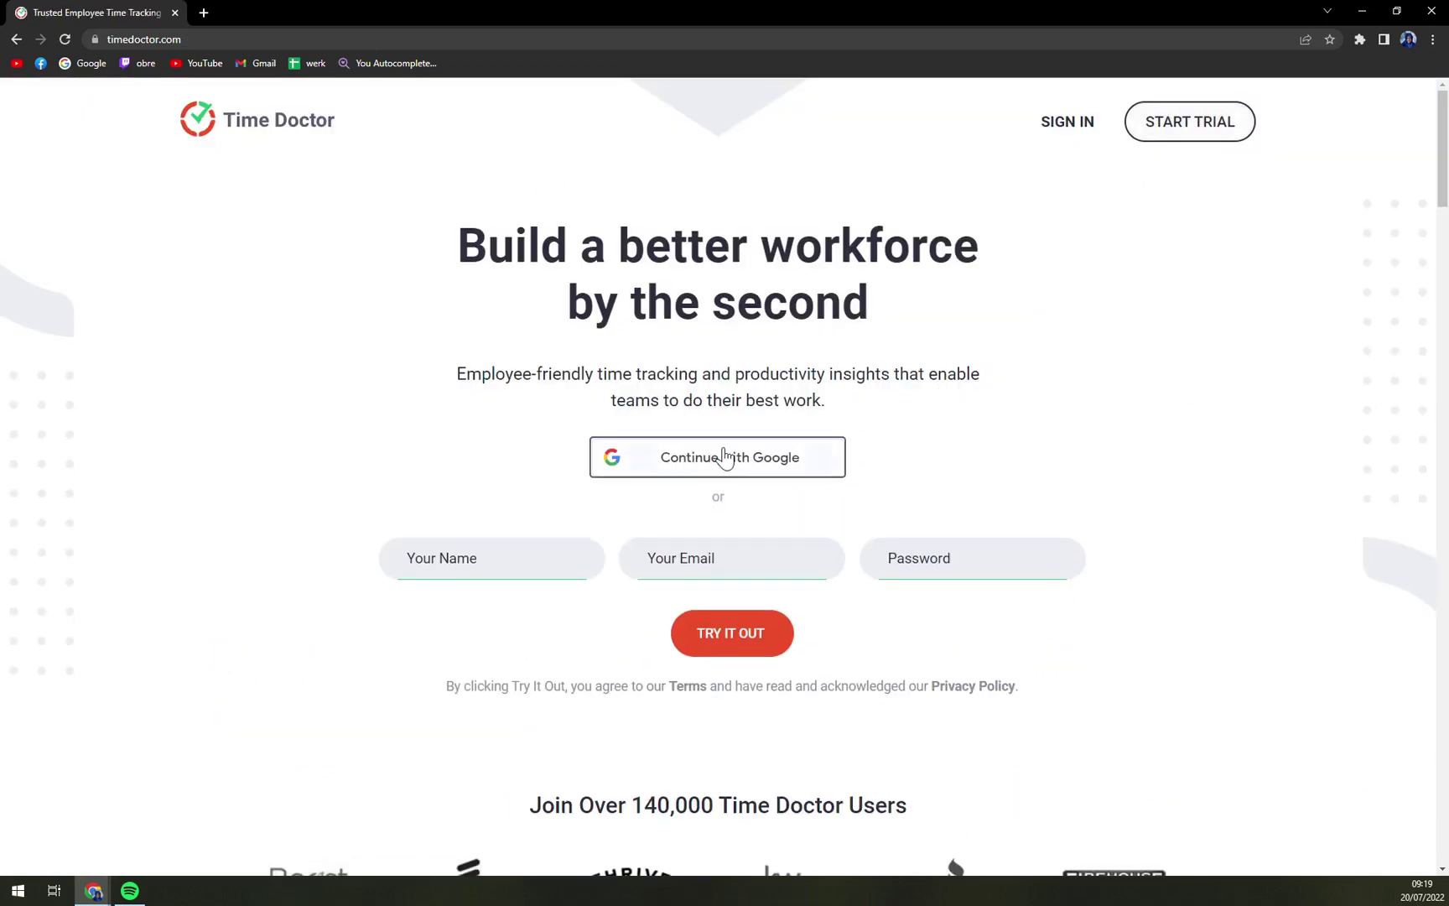
left_click(1183, 137)
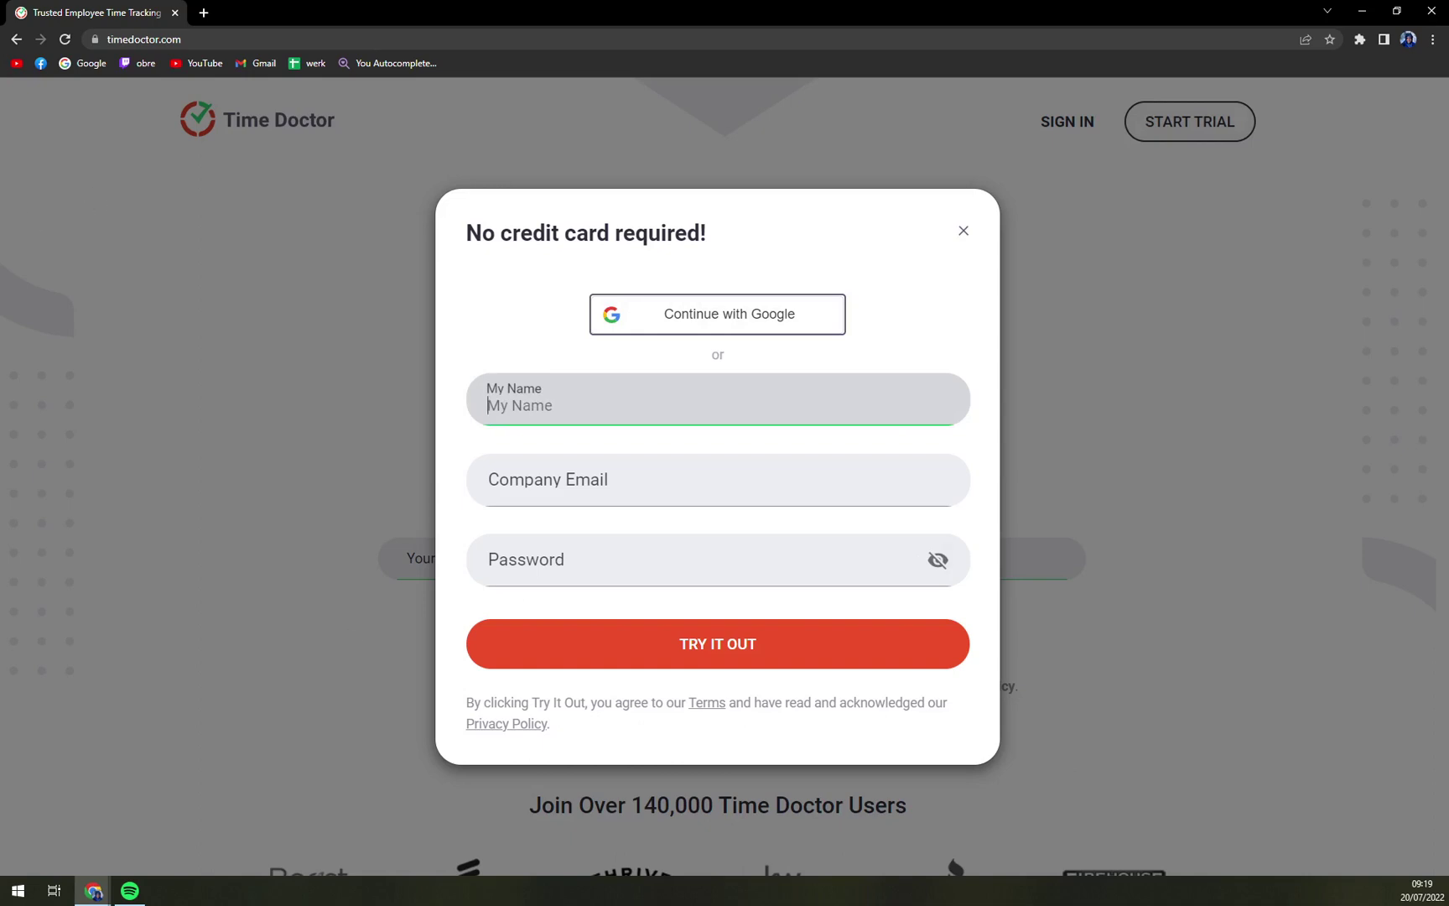
left_click(731, 331)
left_click(111, 244)
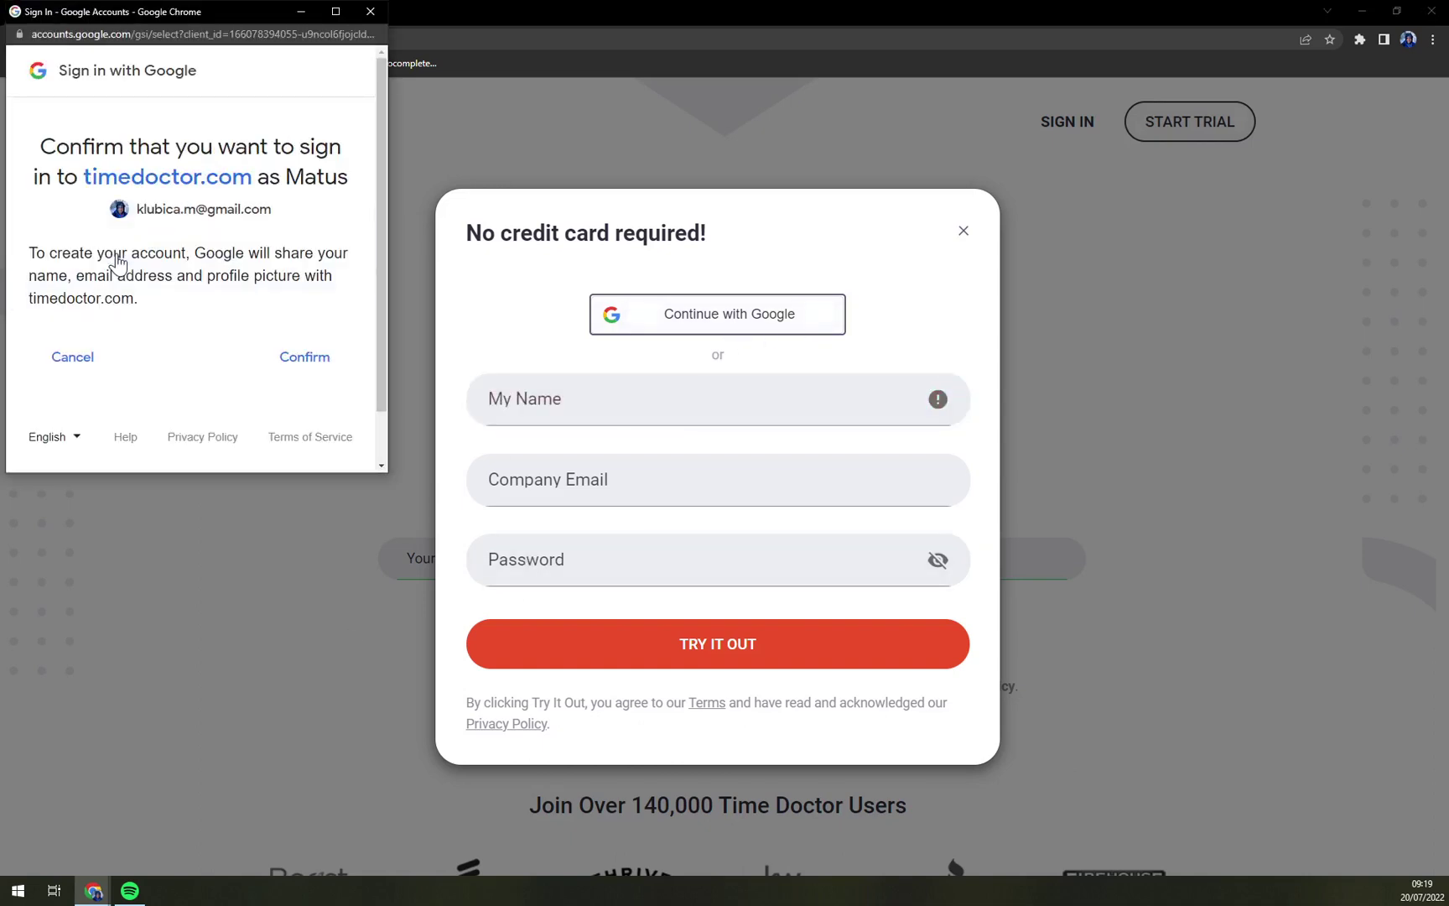
left_click(299, 363)
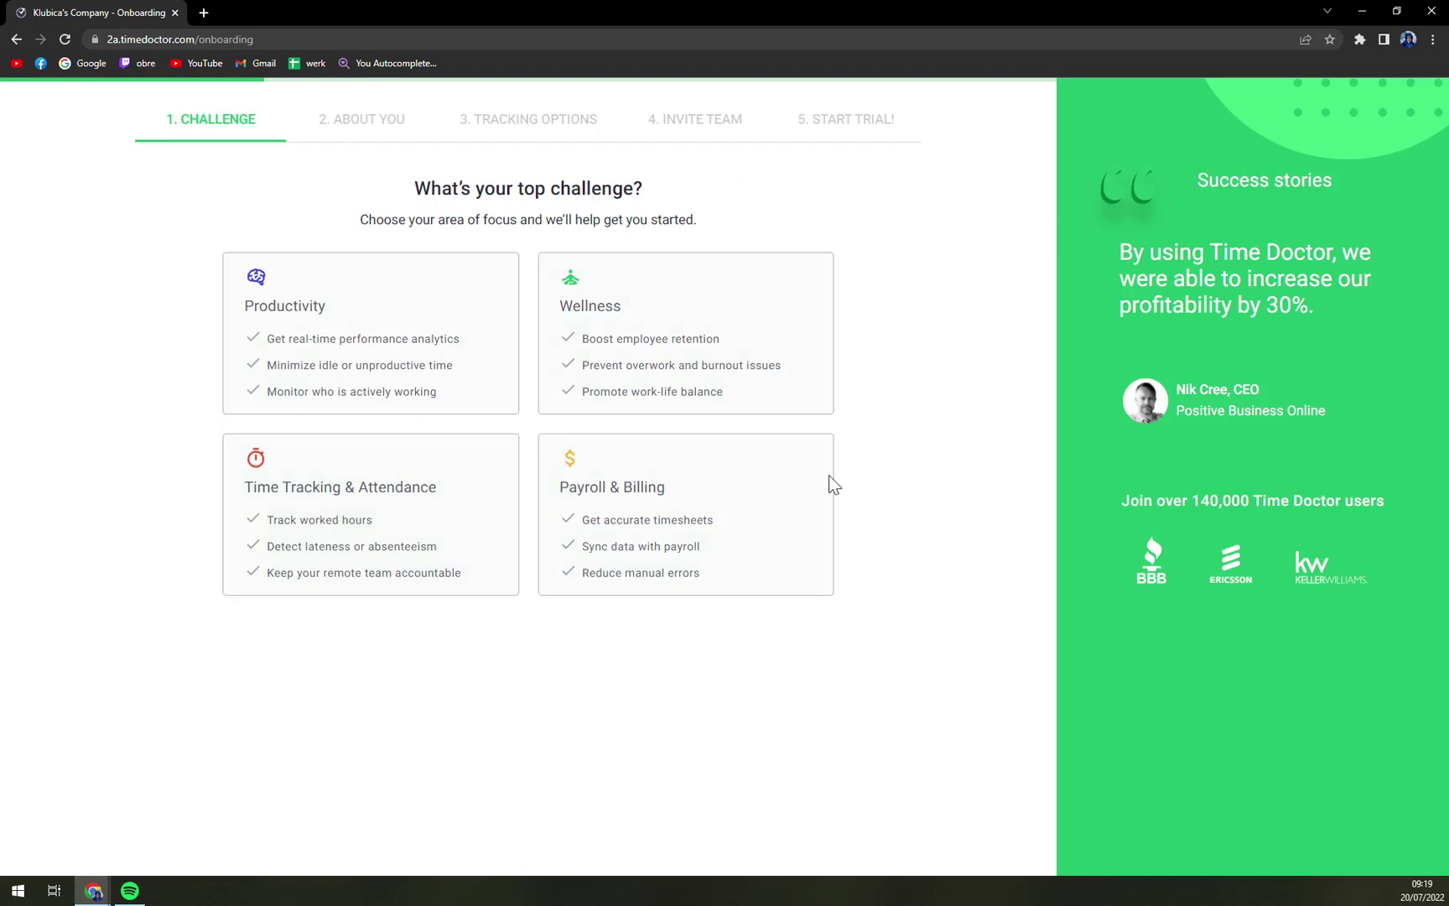
Step: Answer onboarding: Time Tracking & Attendance focus, company 'MKTutorial', employees' own computers, skip team invites
left_click(395, 488)
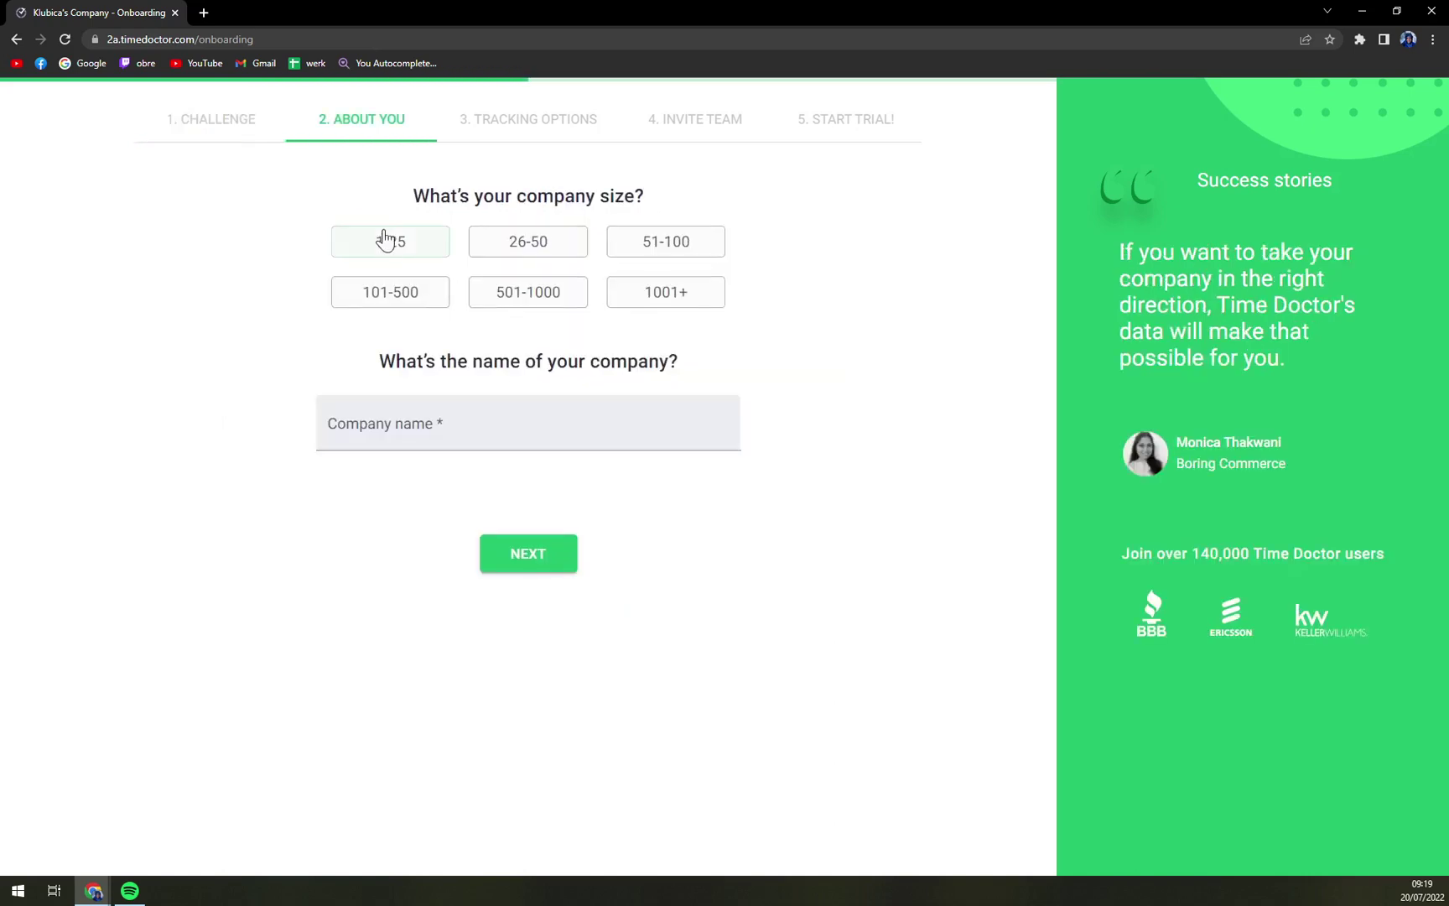
left_click(424, 419)
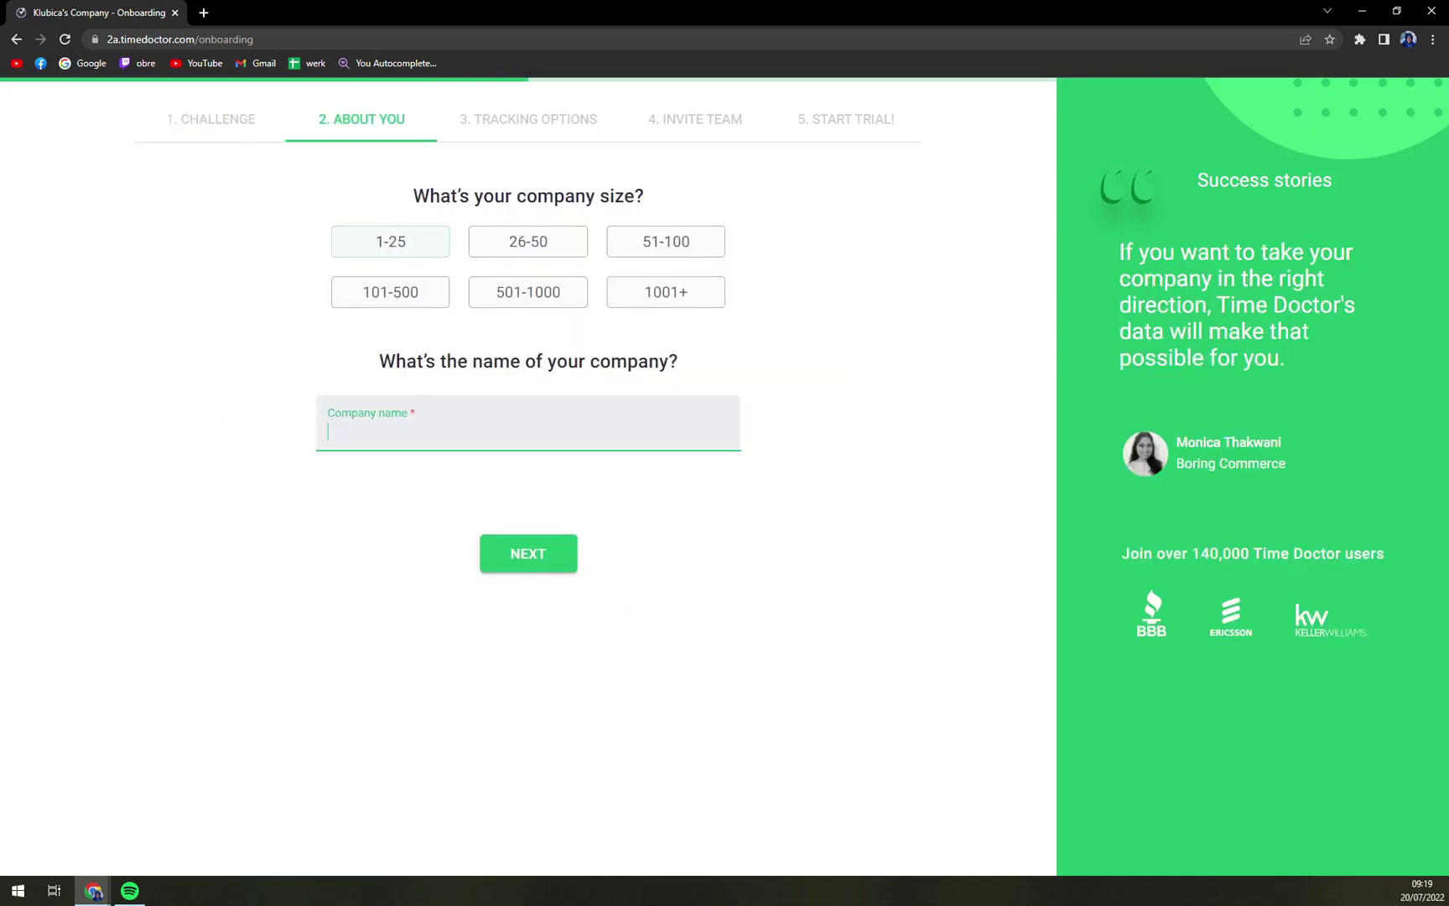
type("MKTutorial")
left_click(511, 558)
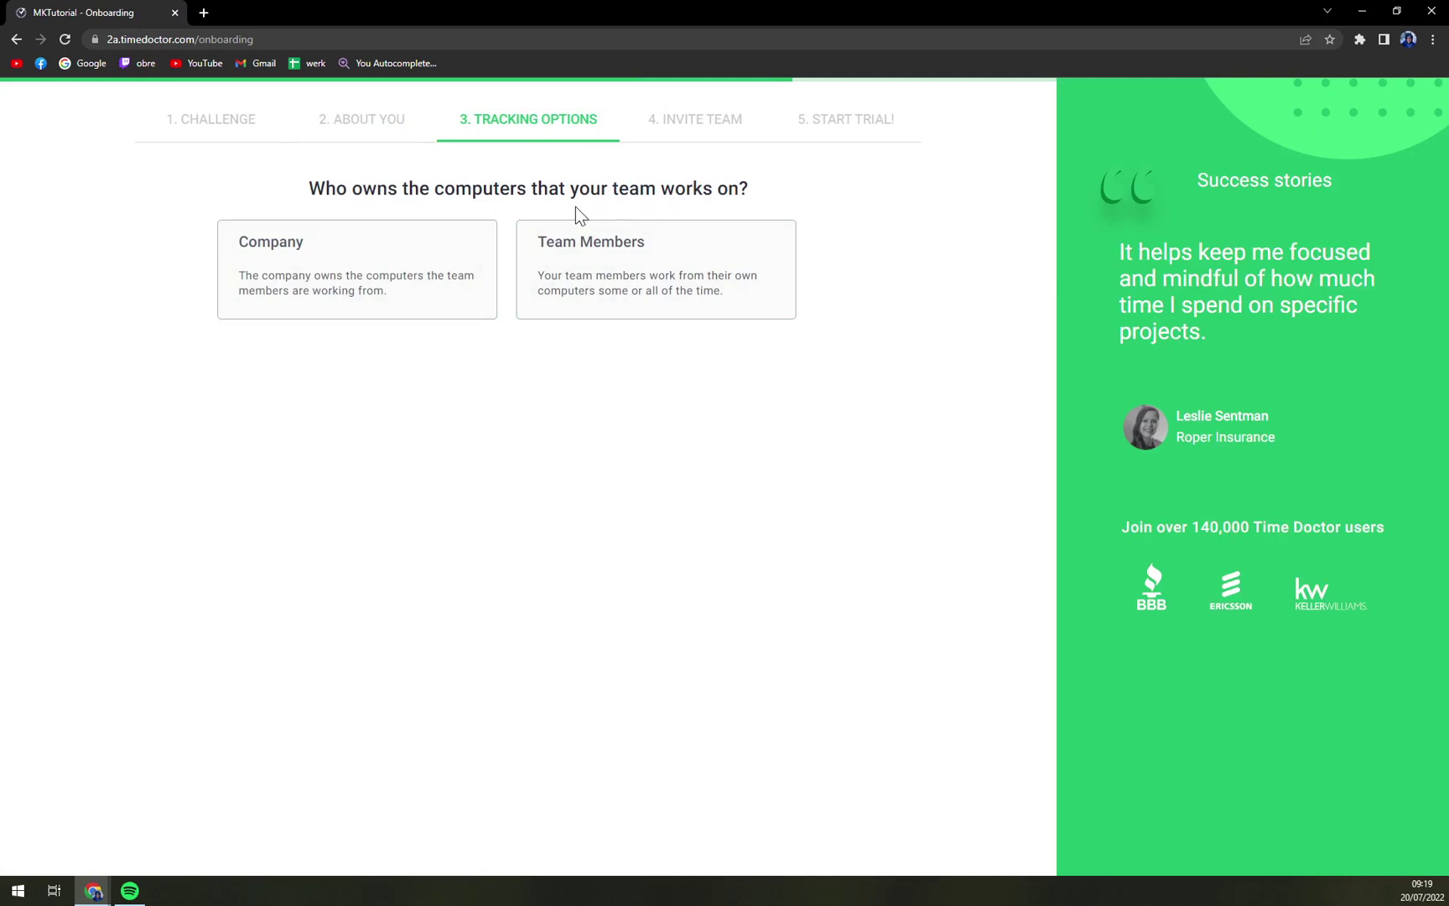
left_click(650, 289)
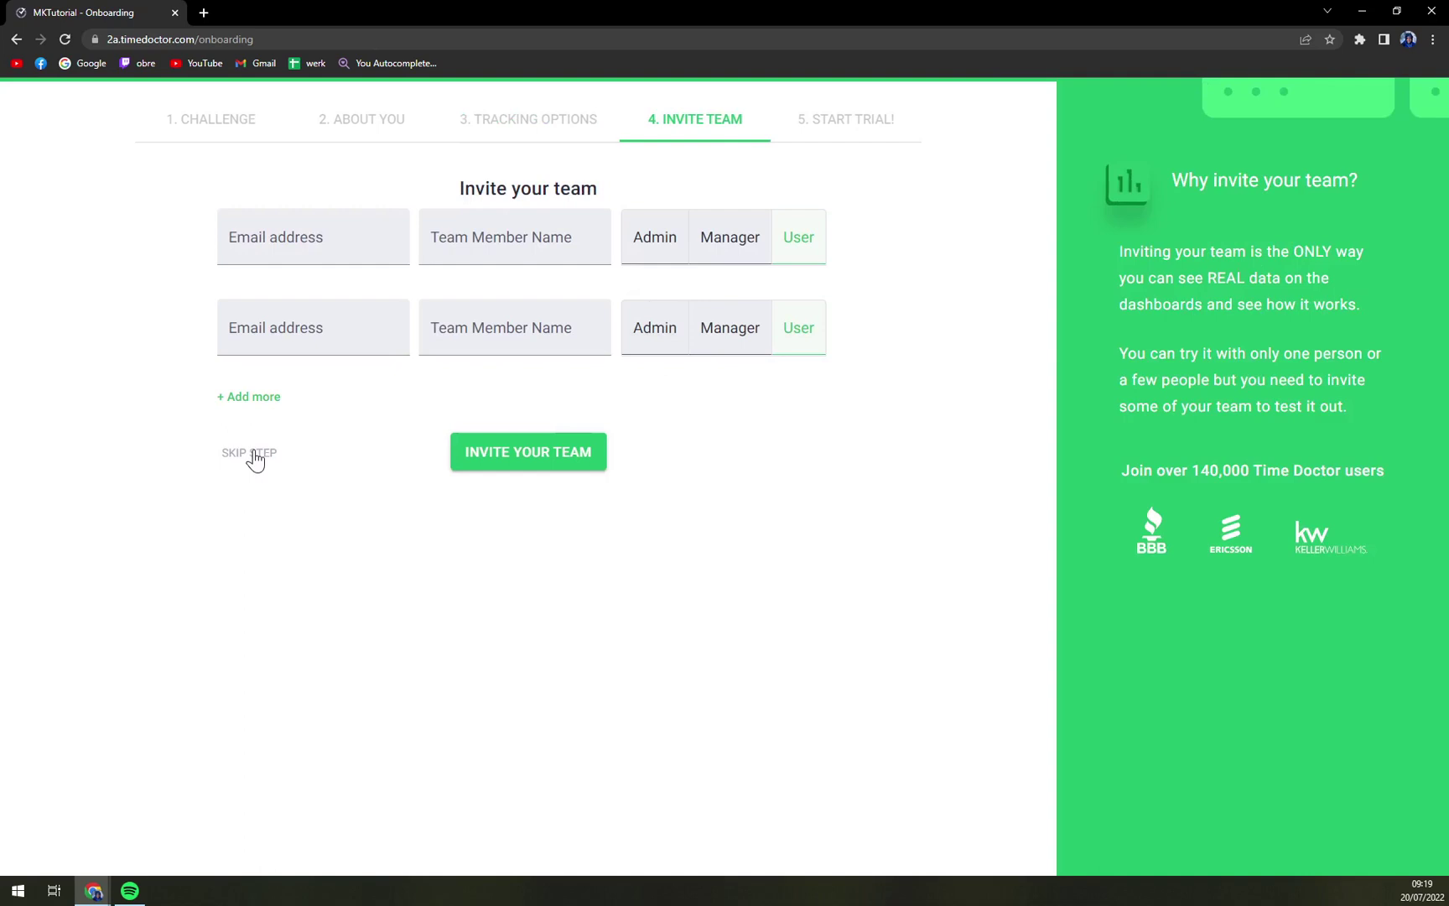
left_click(251, 453)
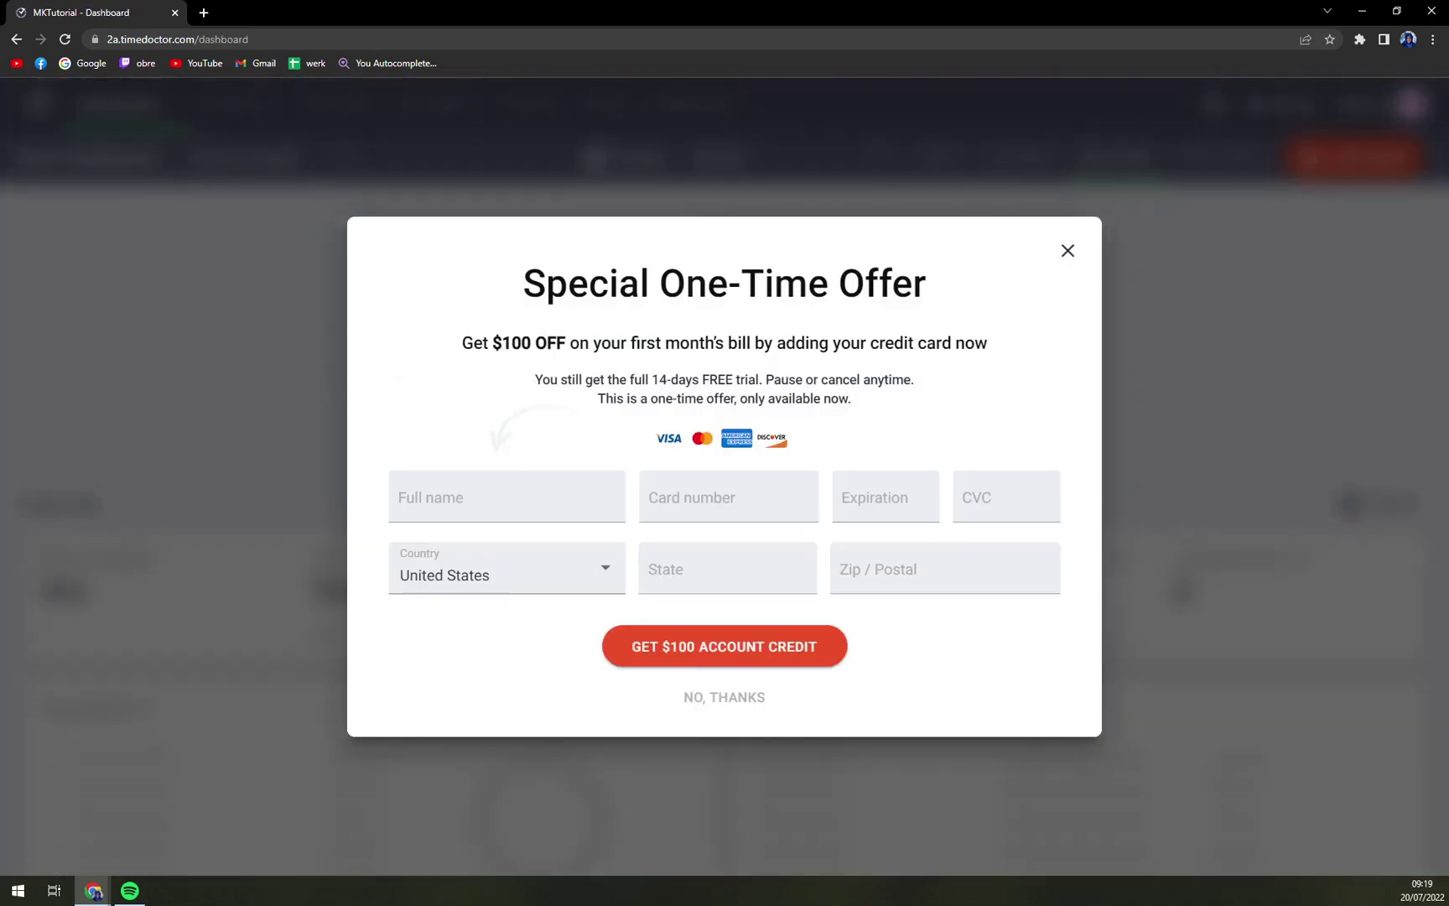
Step: Decline the $100-off one-time credit card offer to land on the Team Dashboard
left_click_drag(444, 353, 1003, 356)
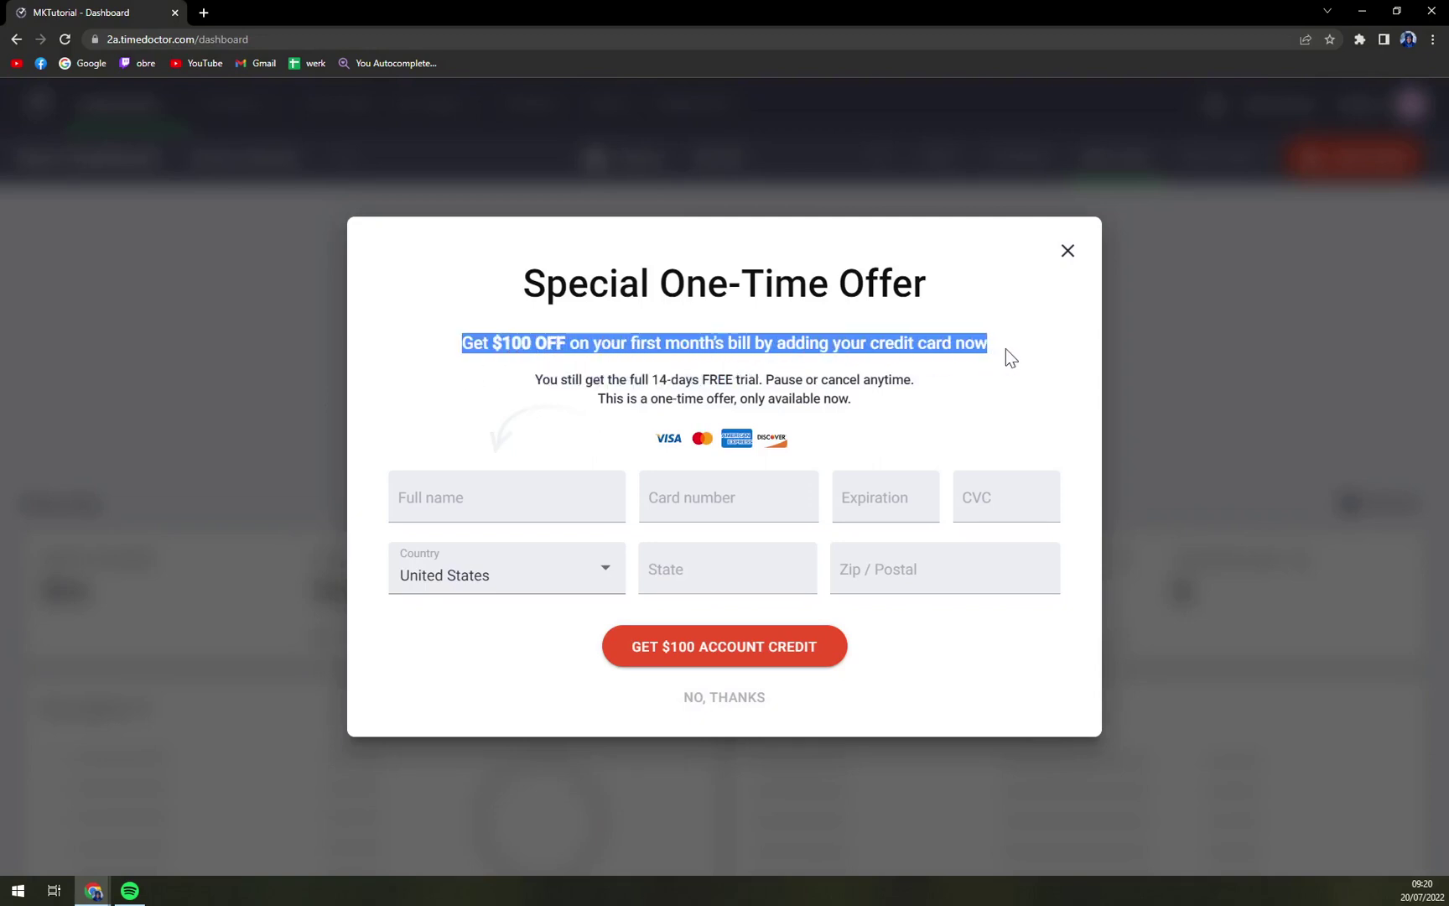
left_click(737, 704)
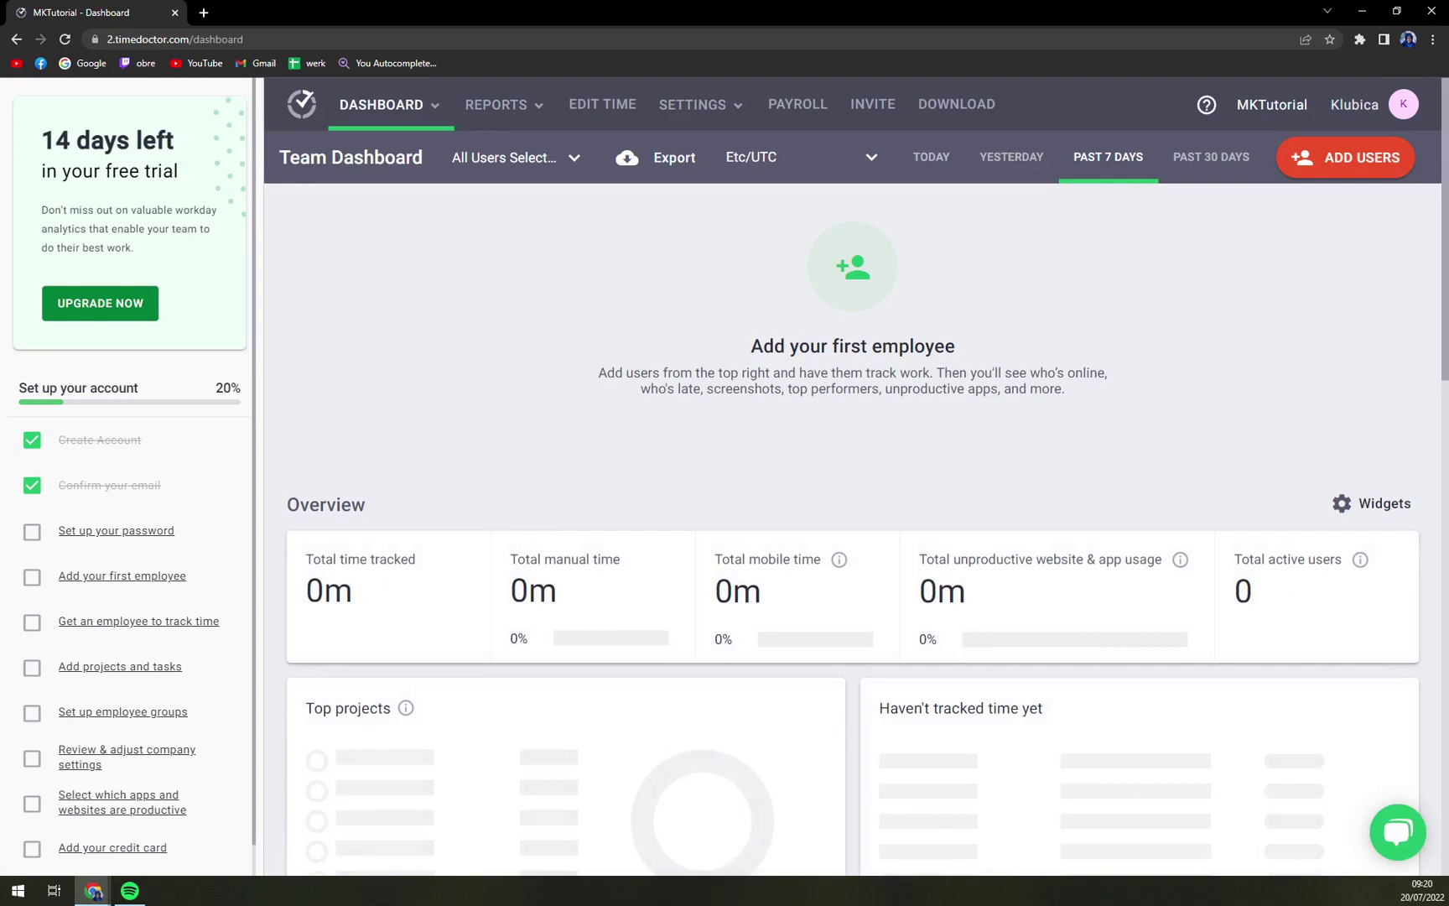
scroll(743, 394, "down", 6)
scroll(734, 394, "up", 6)
Step: Save an account password mixing letters, numbers and a special character to pass the strength rules
left_click(33, 535)
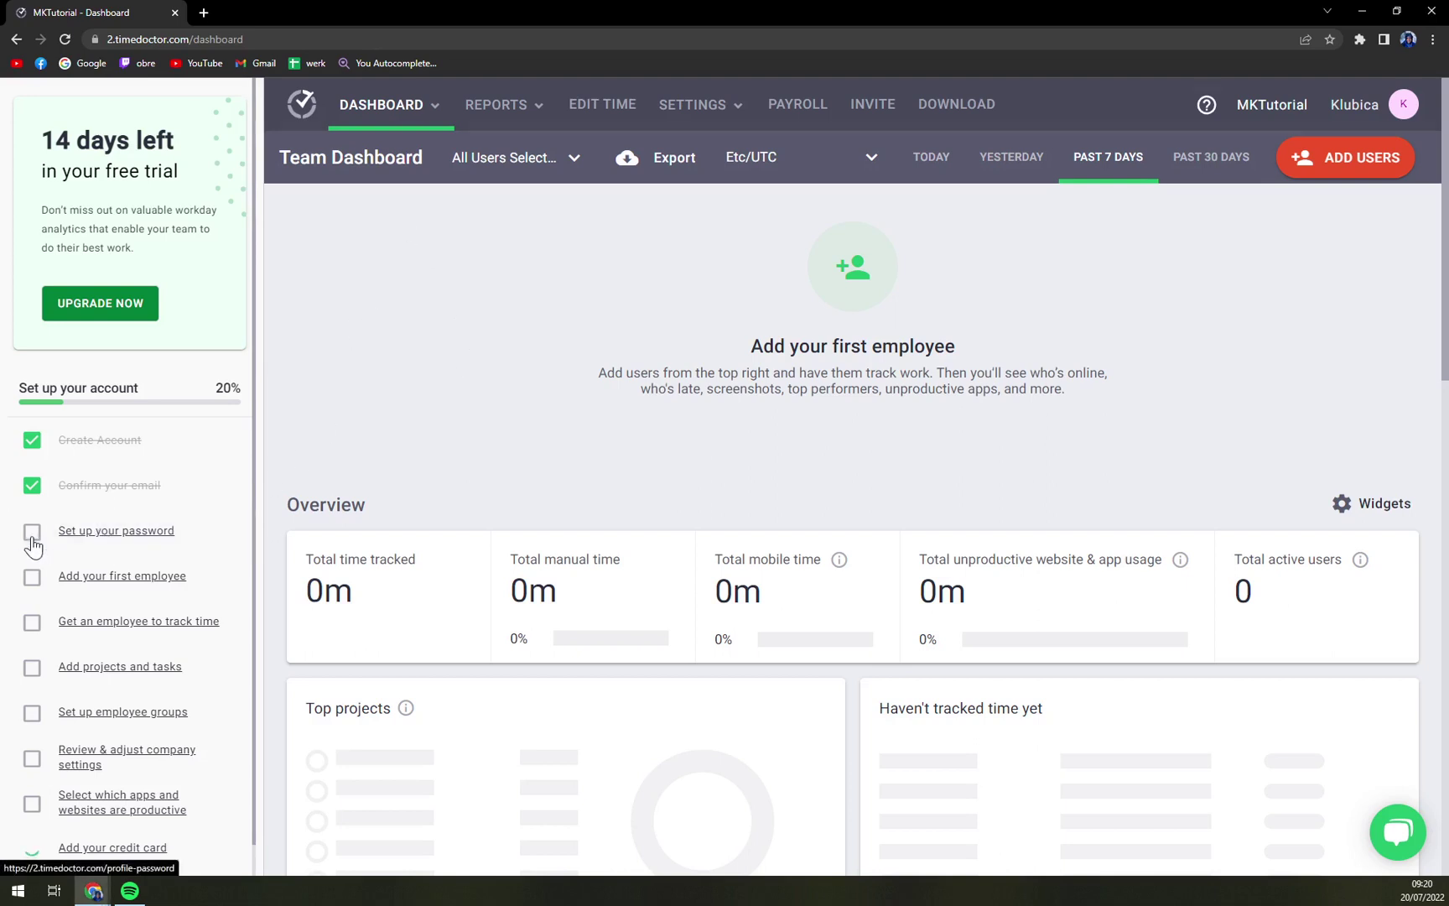
left_click(724, 516)
key("BackSpace")
key("BackSpace")
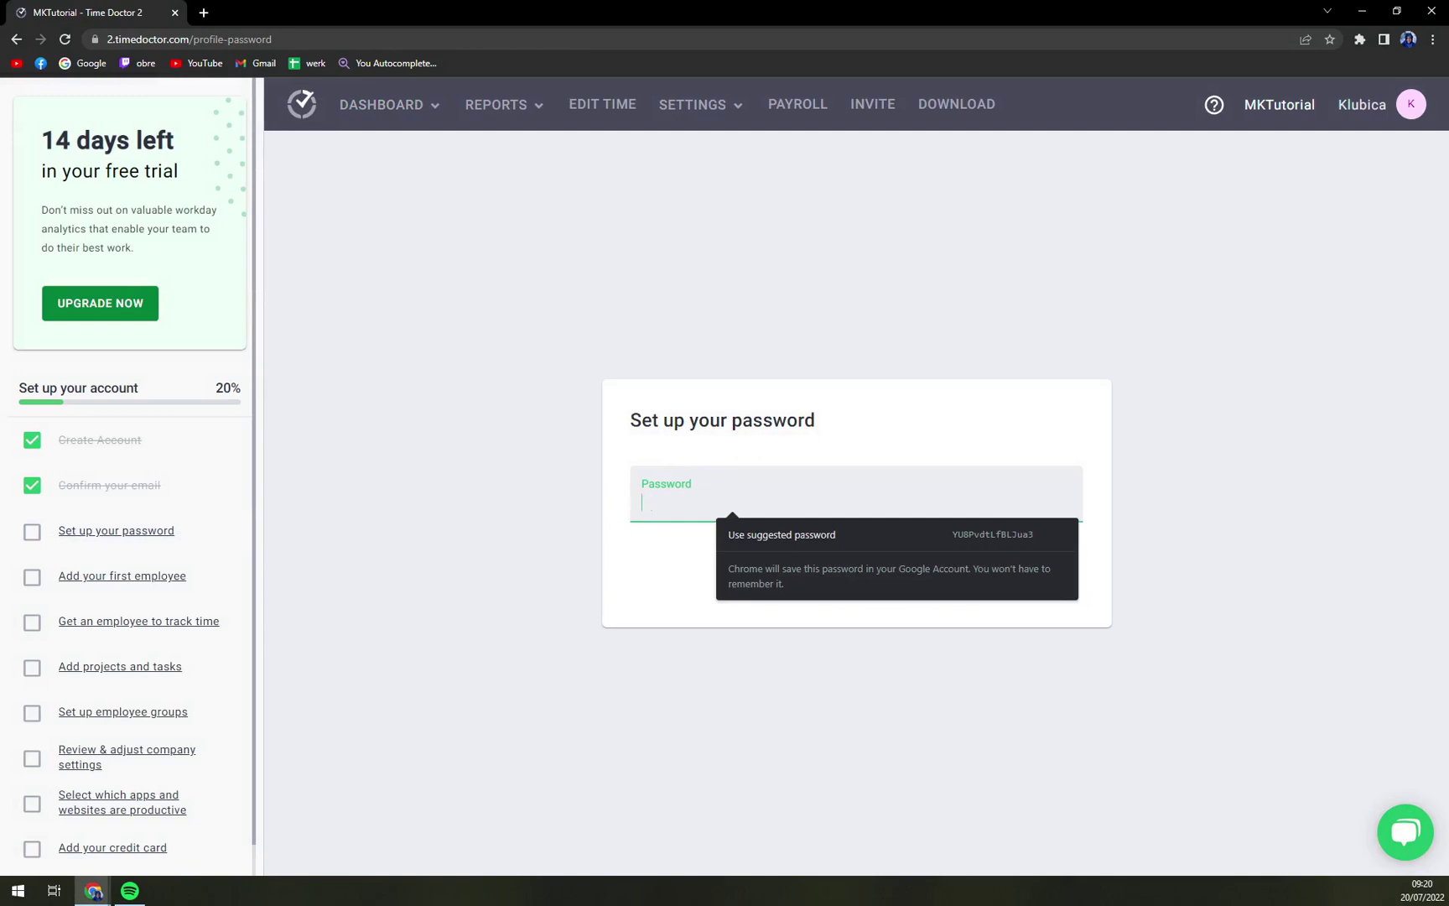
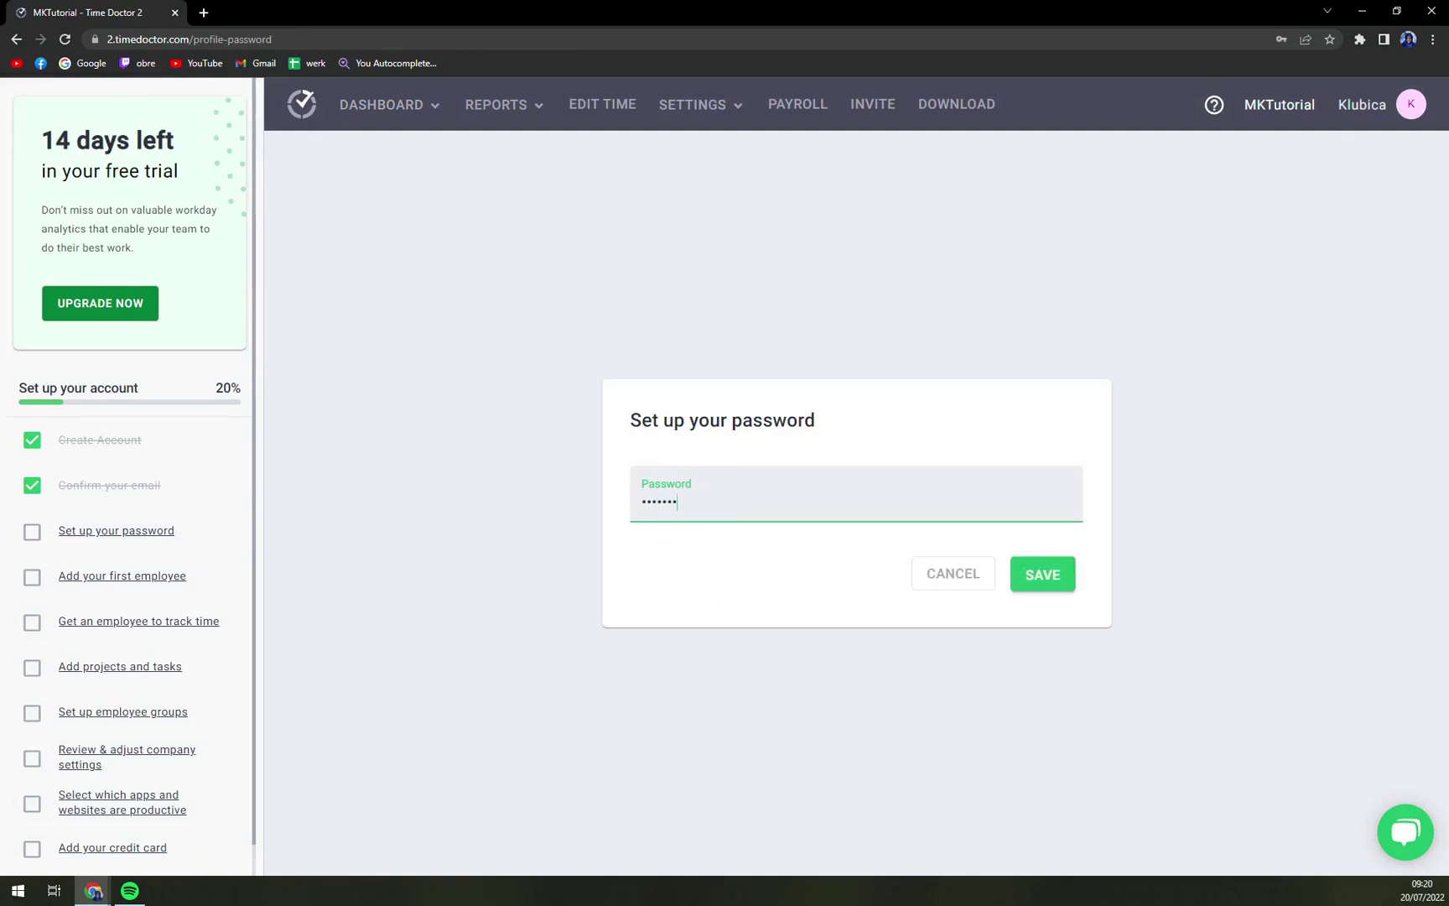
key("ctrl+a")
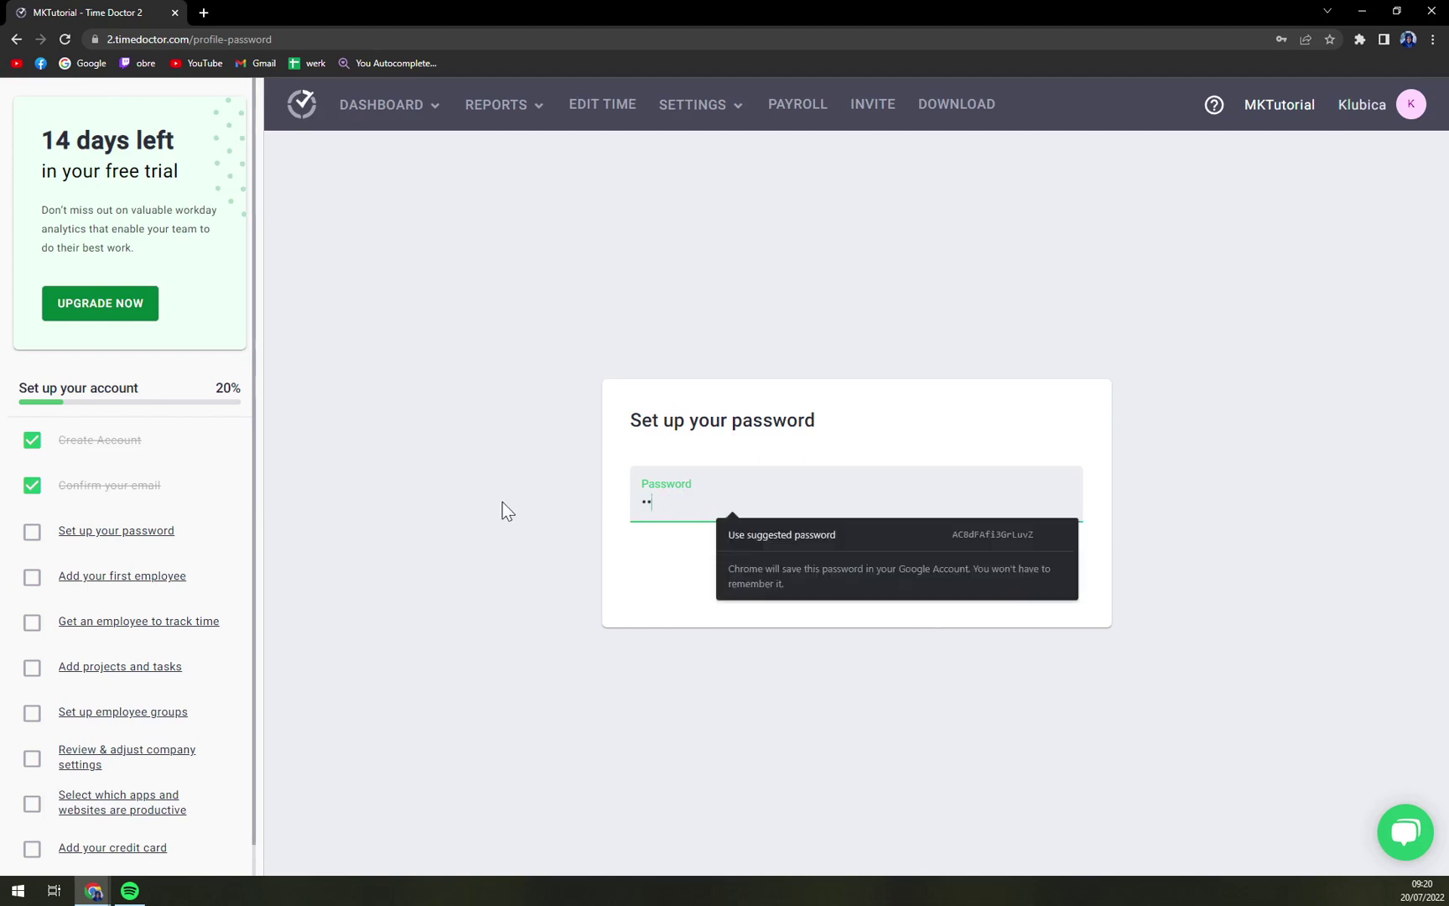
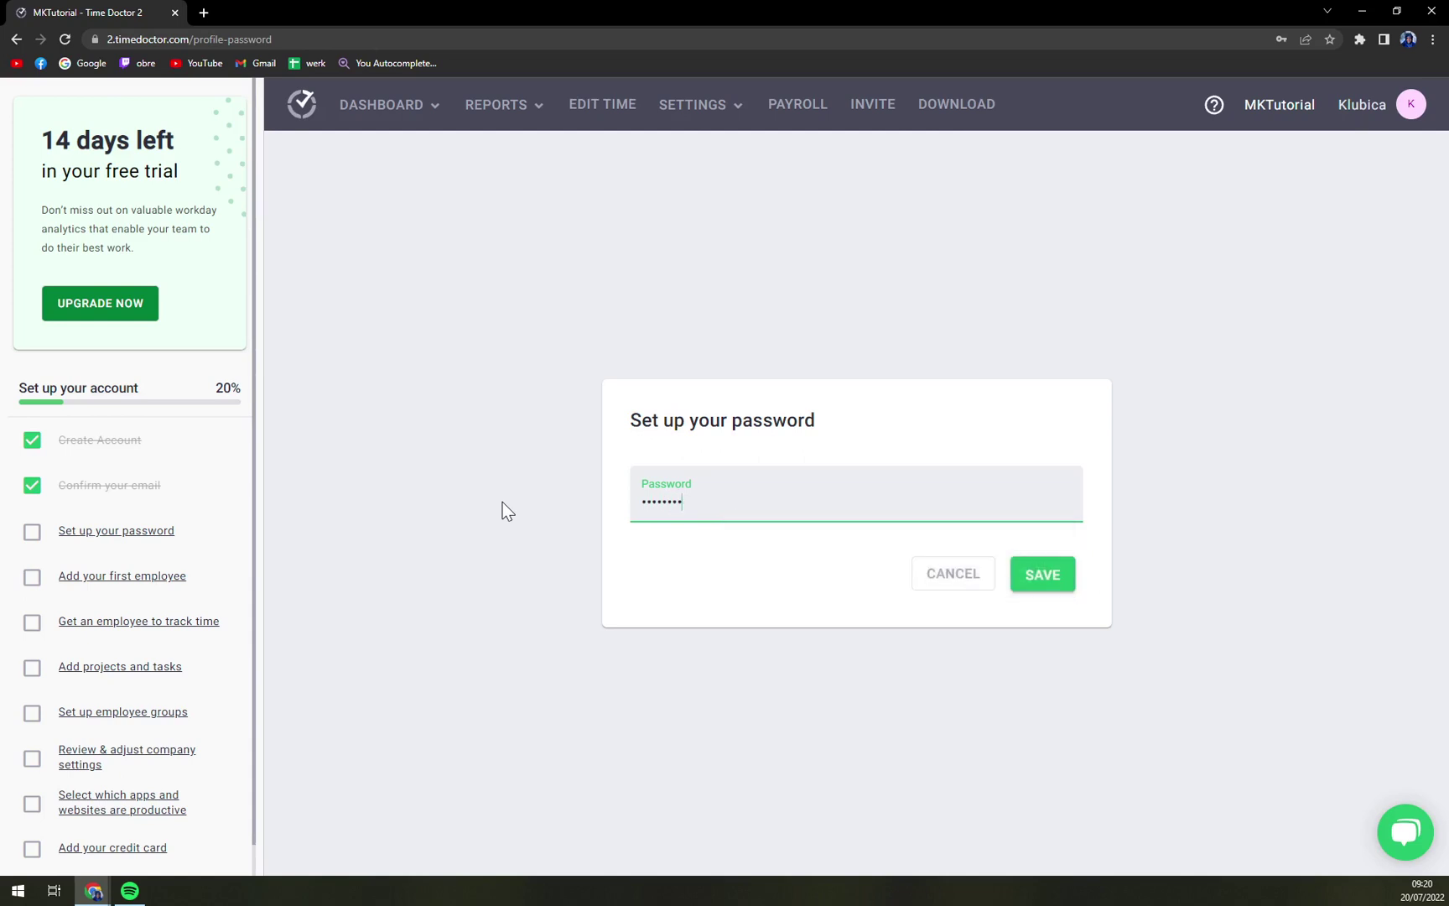
left_click(1040, 587)
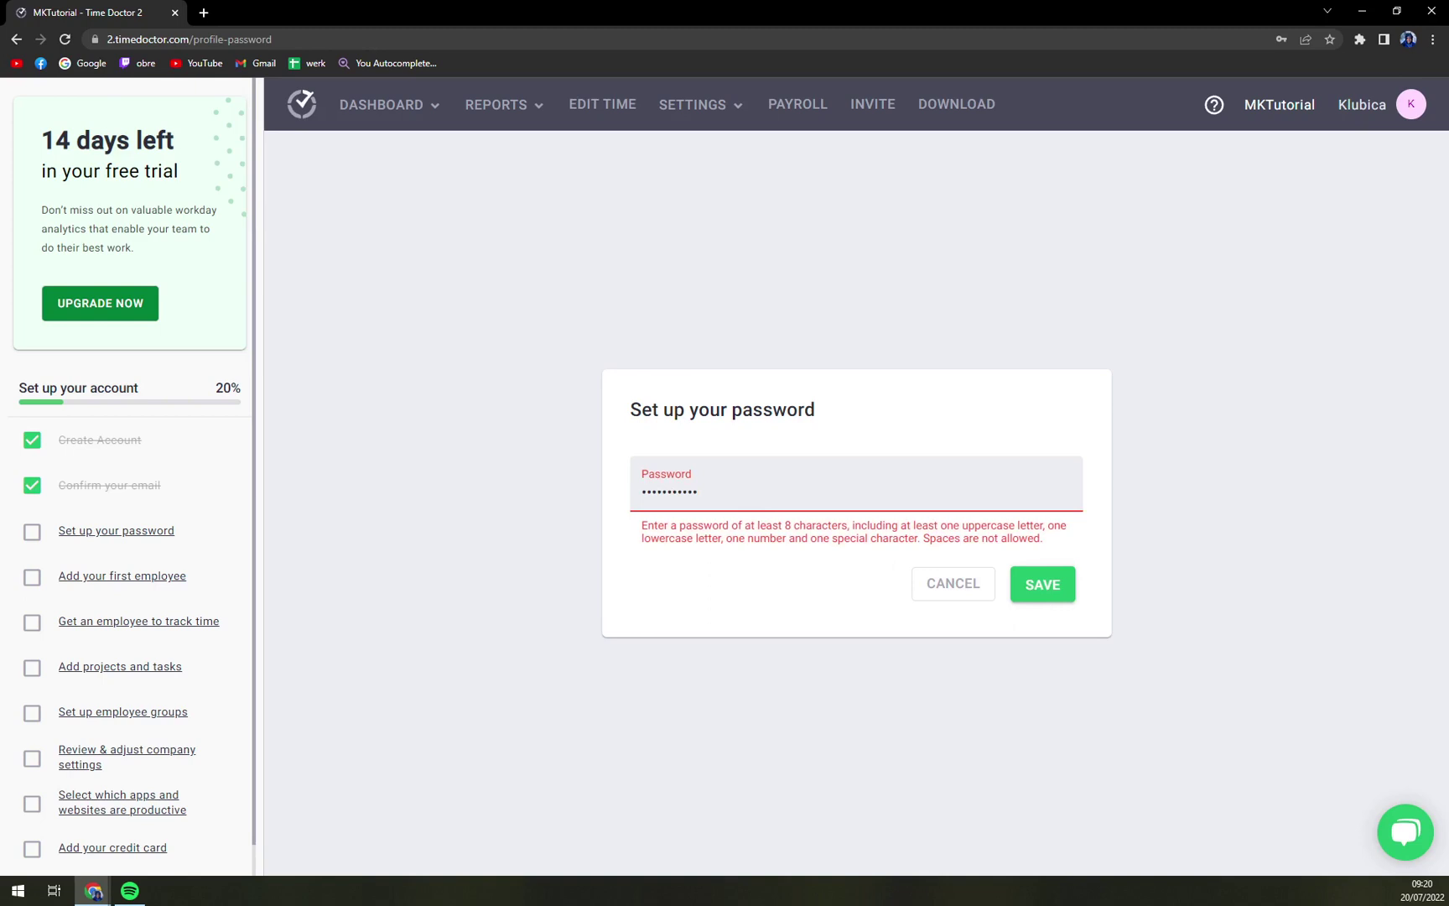
left_click(1022, 581)
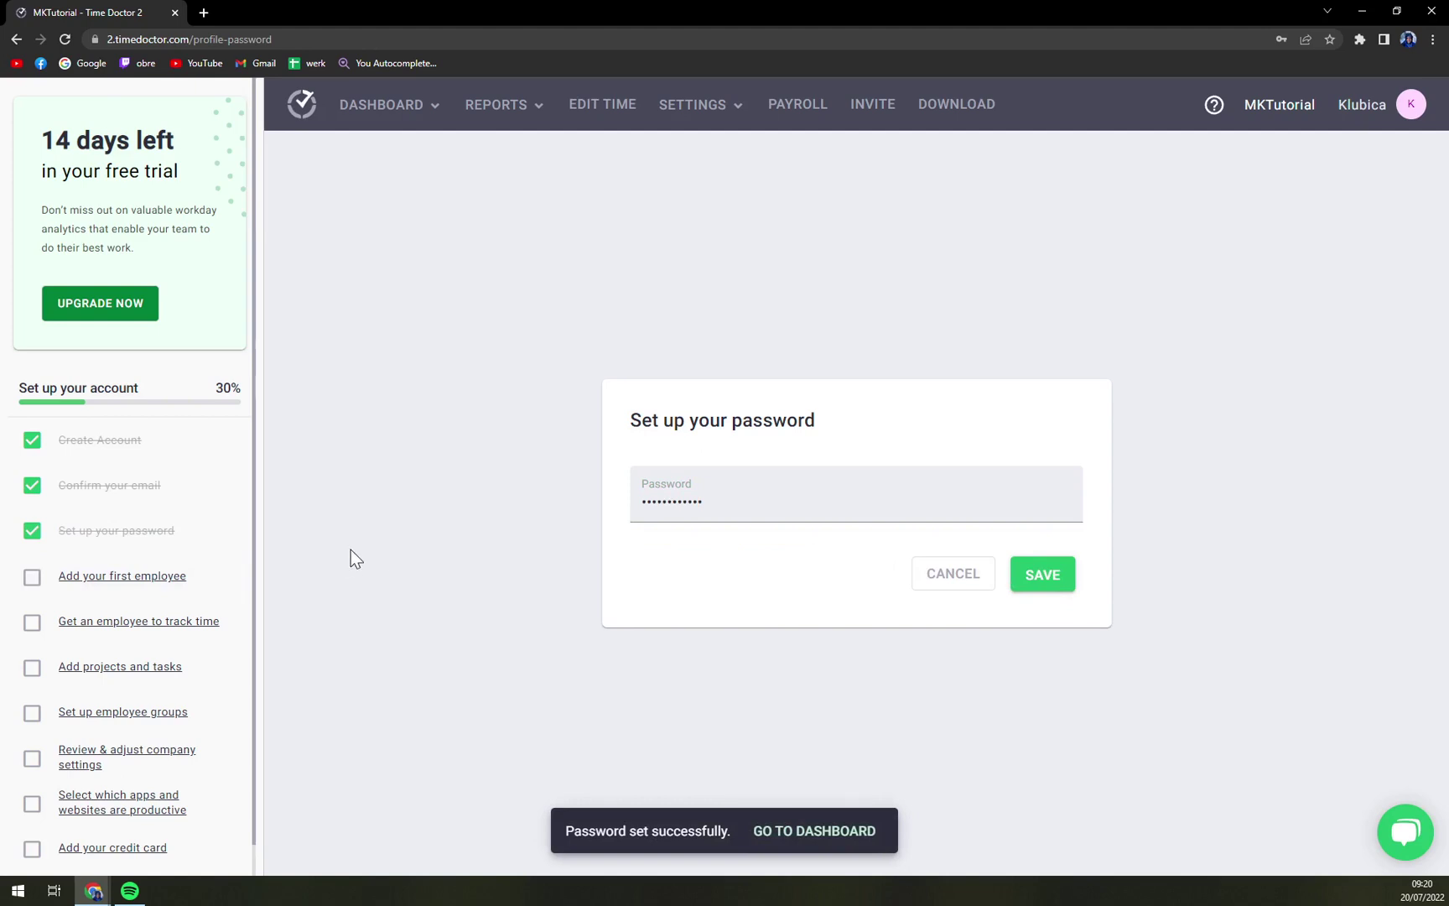
scroll(189, 615, "down", 1)
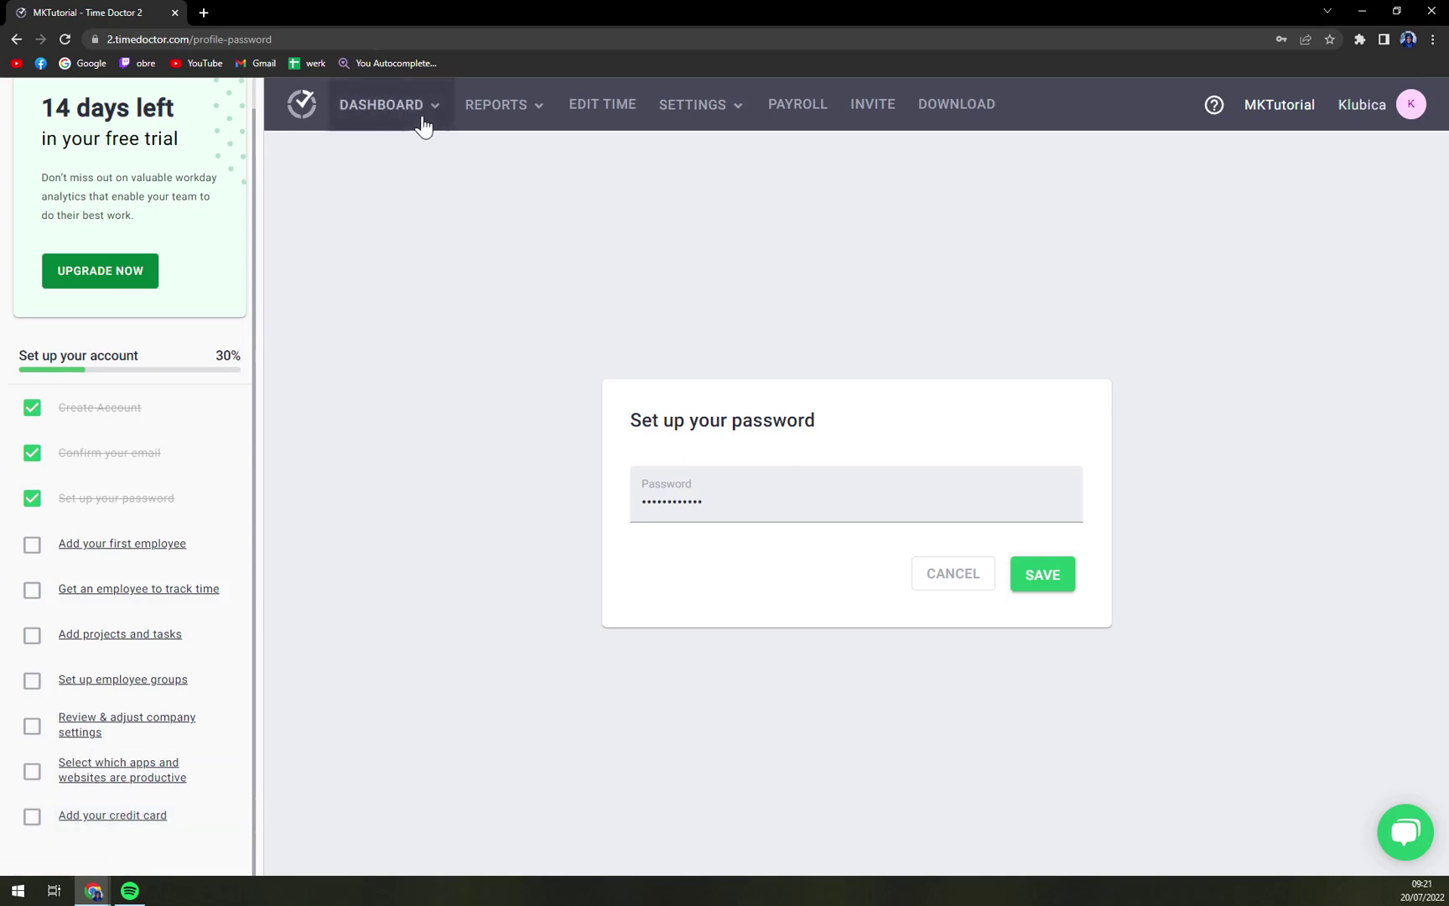
mouse_move(417, 122)
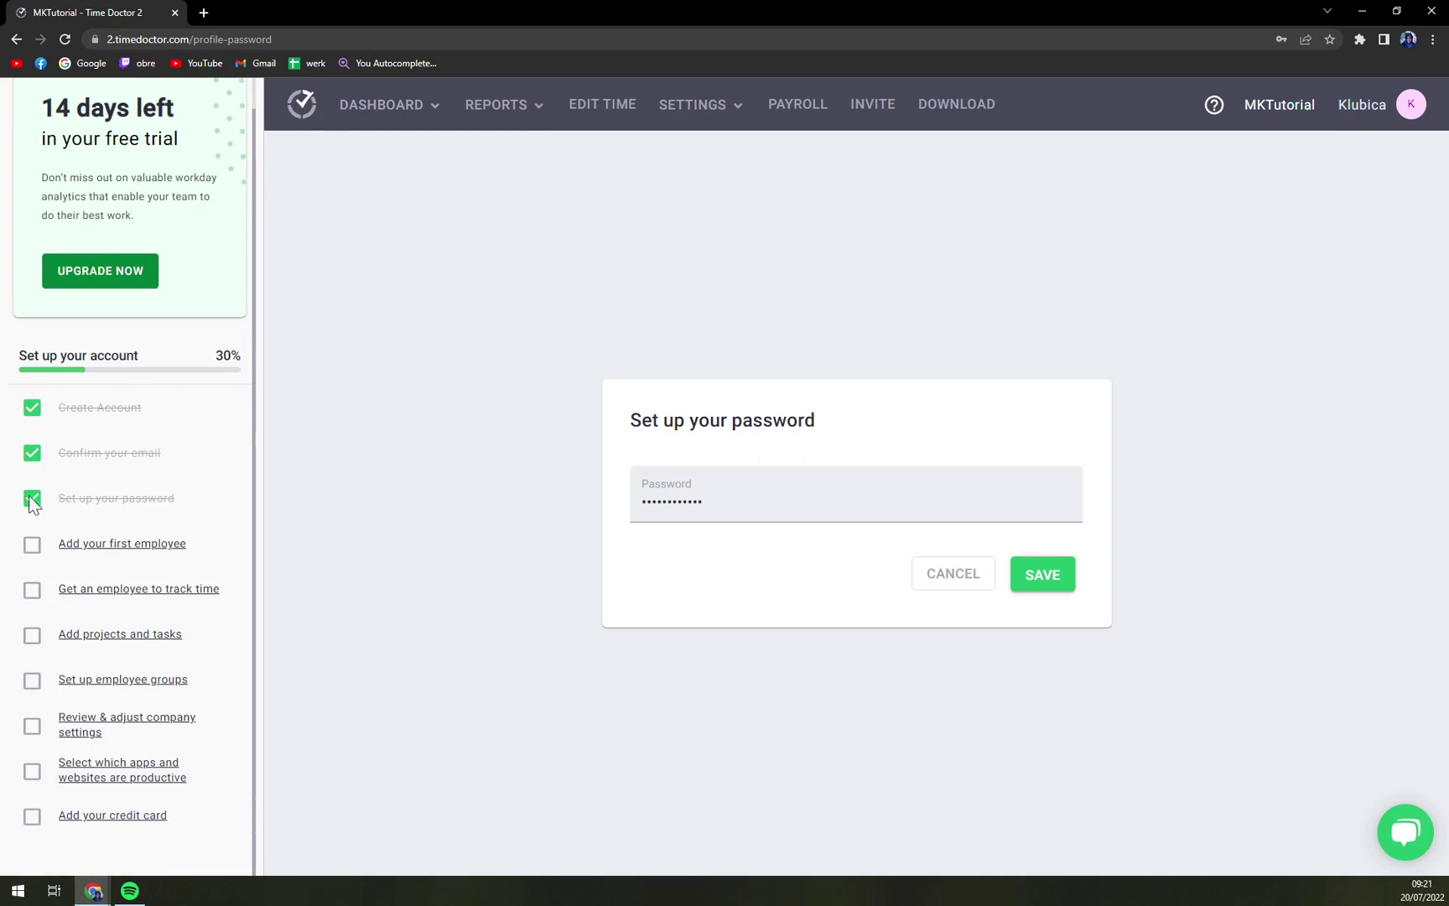
Step: Enter the employee's e-mail address under INVITE BY EMAIL and send the Regular User invitation
left_click(138, 555)
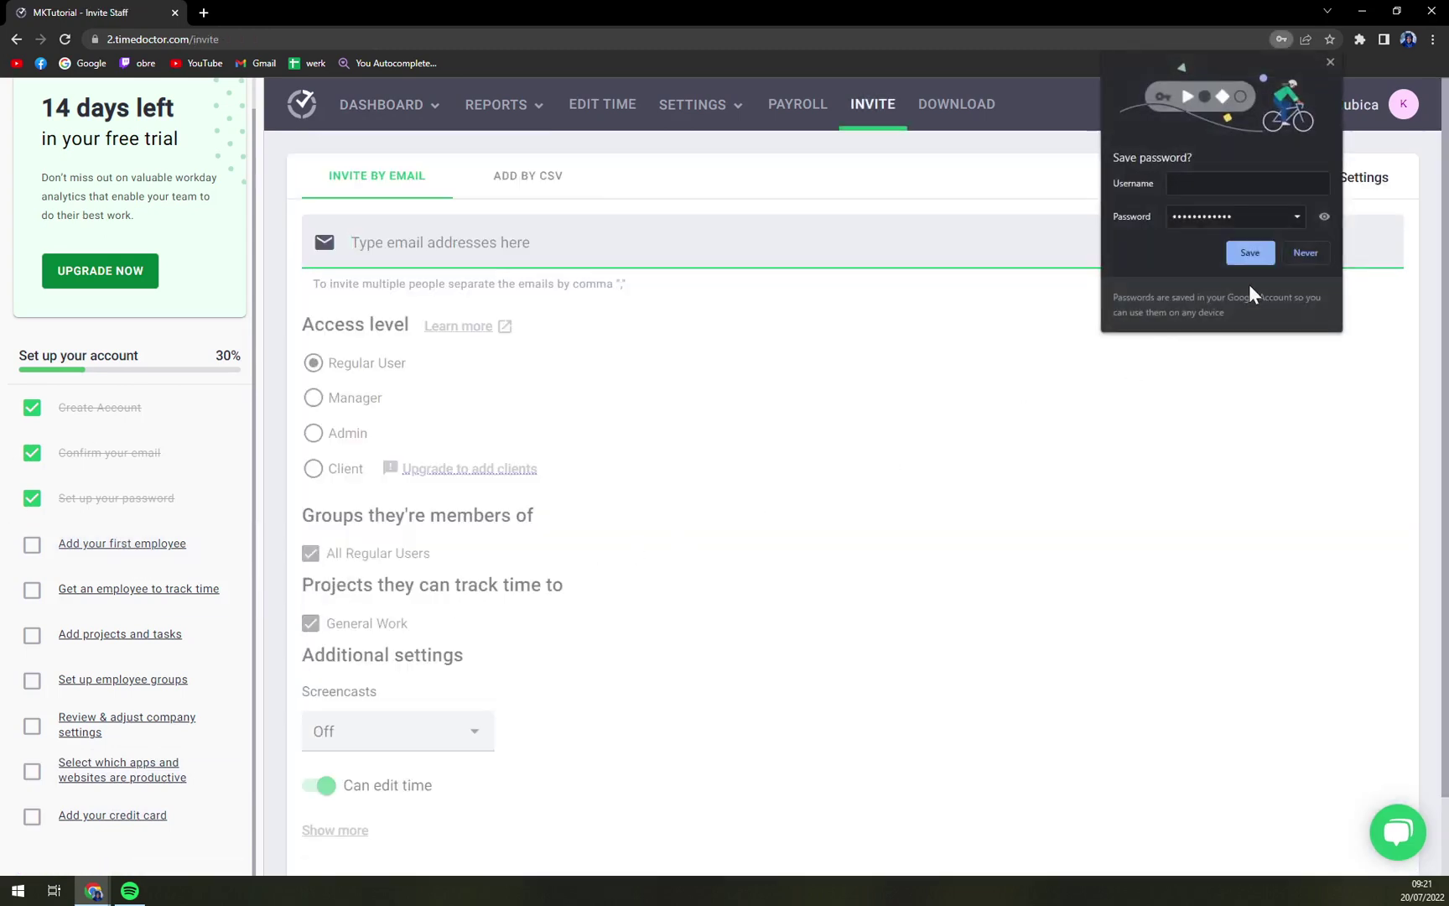
left_click(1292, 256)
scroll(411, 419, "down", 1)
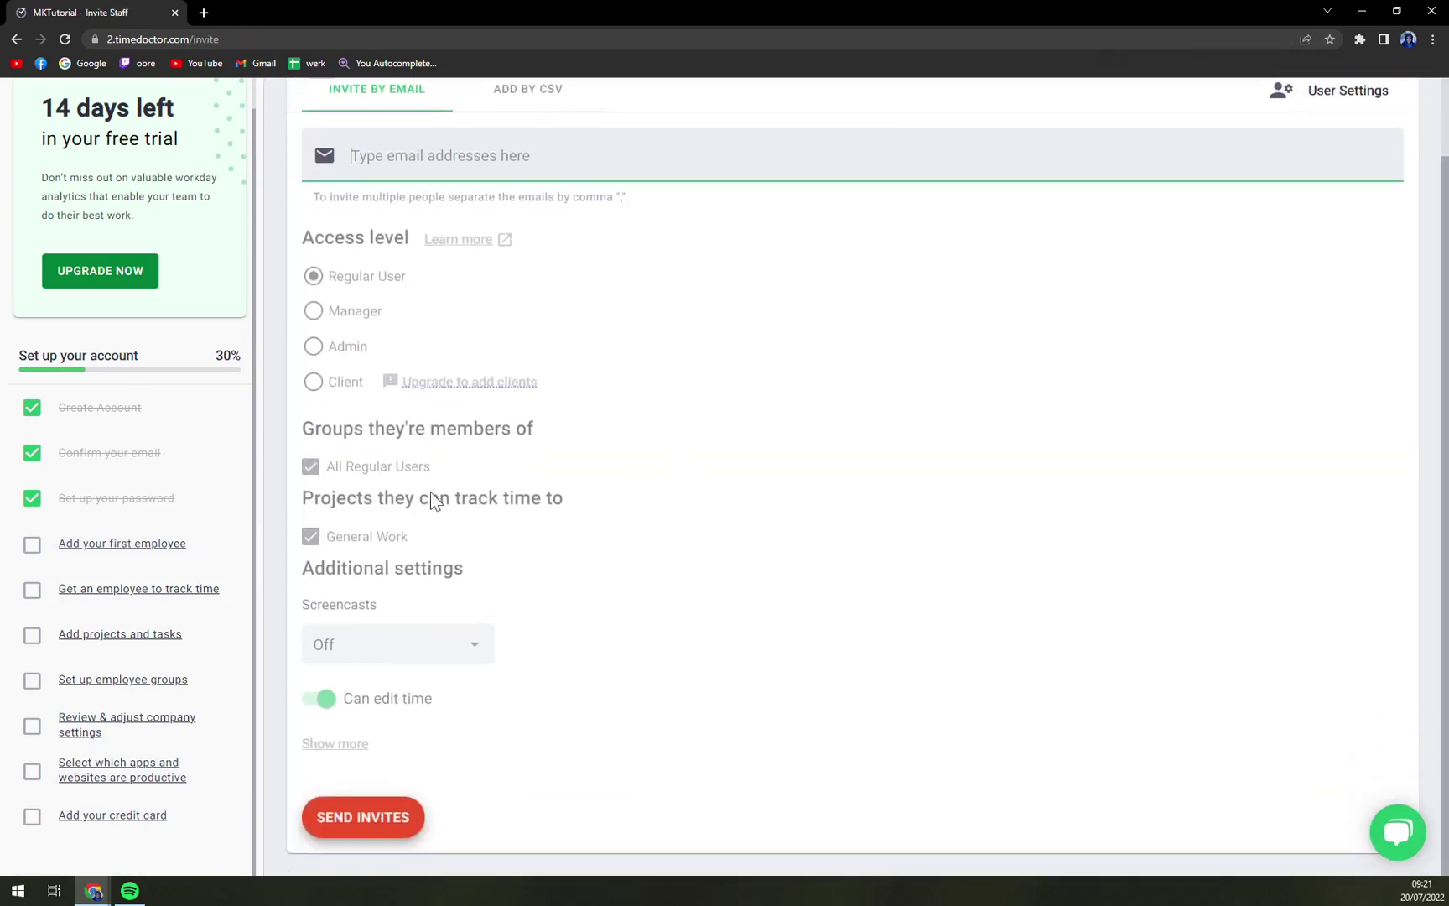
scroll(436, 638, "up", 1)
left_click(534, 182)
left_click(416, 226)
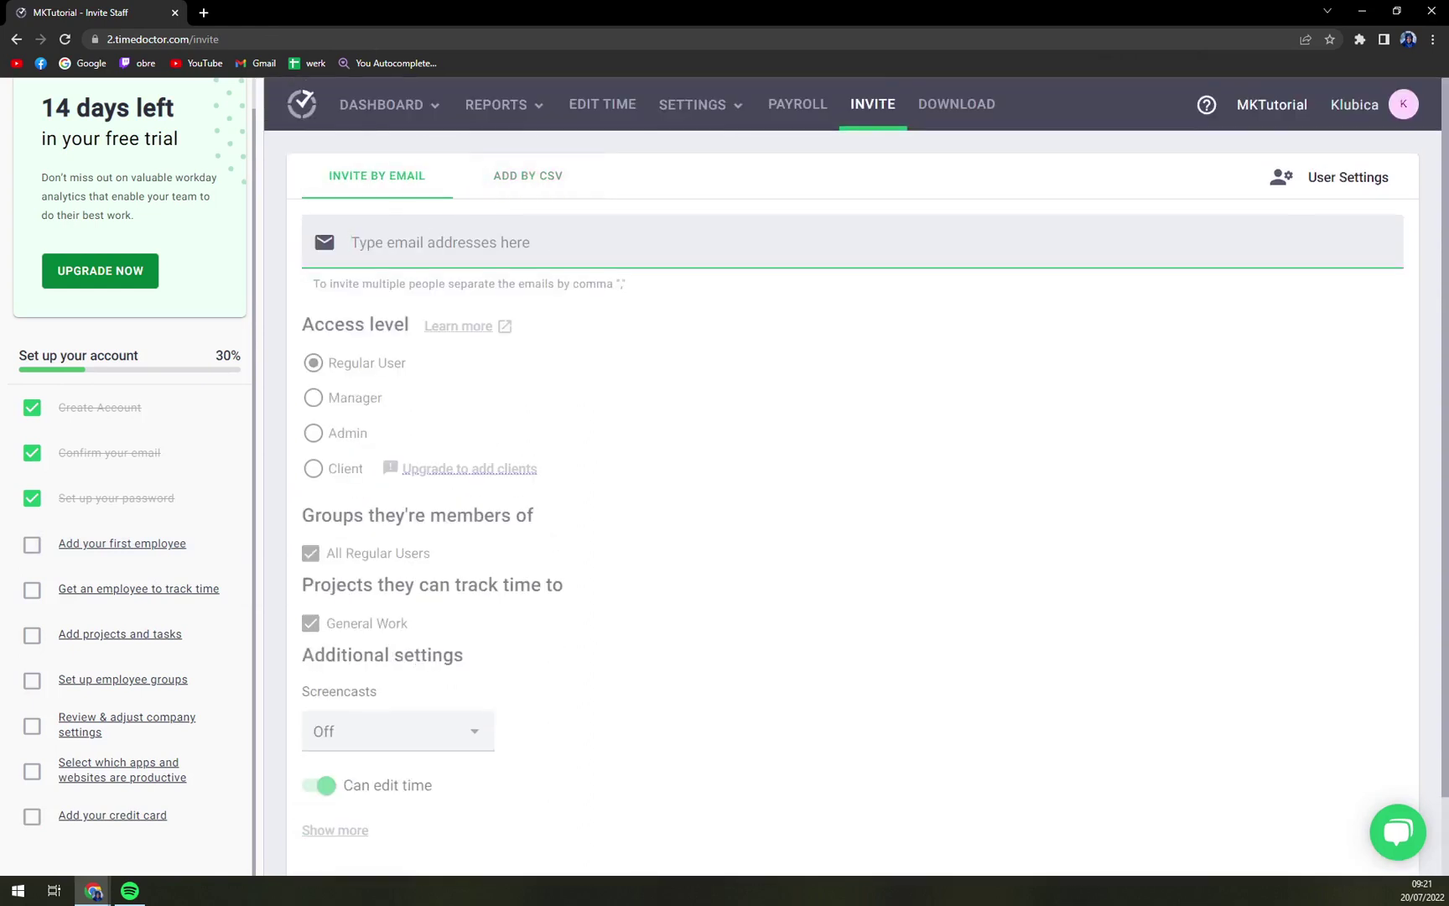
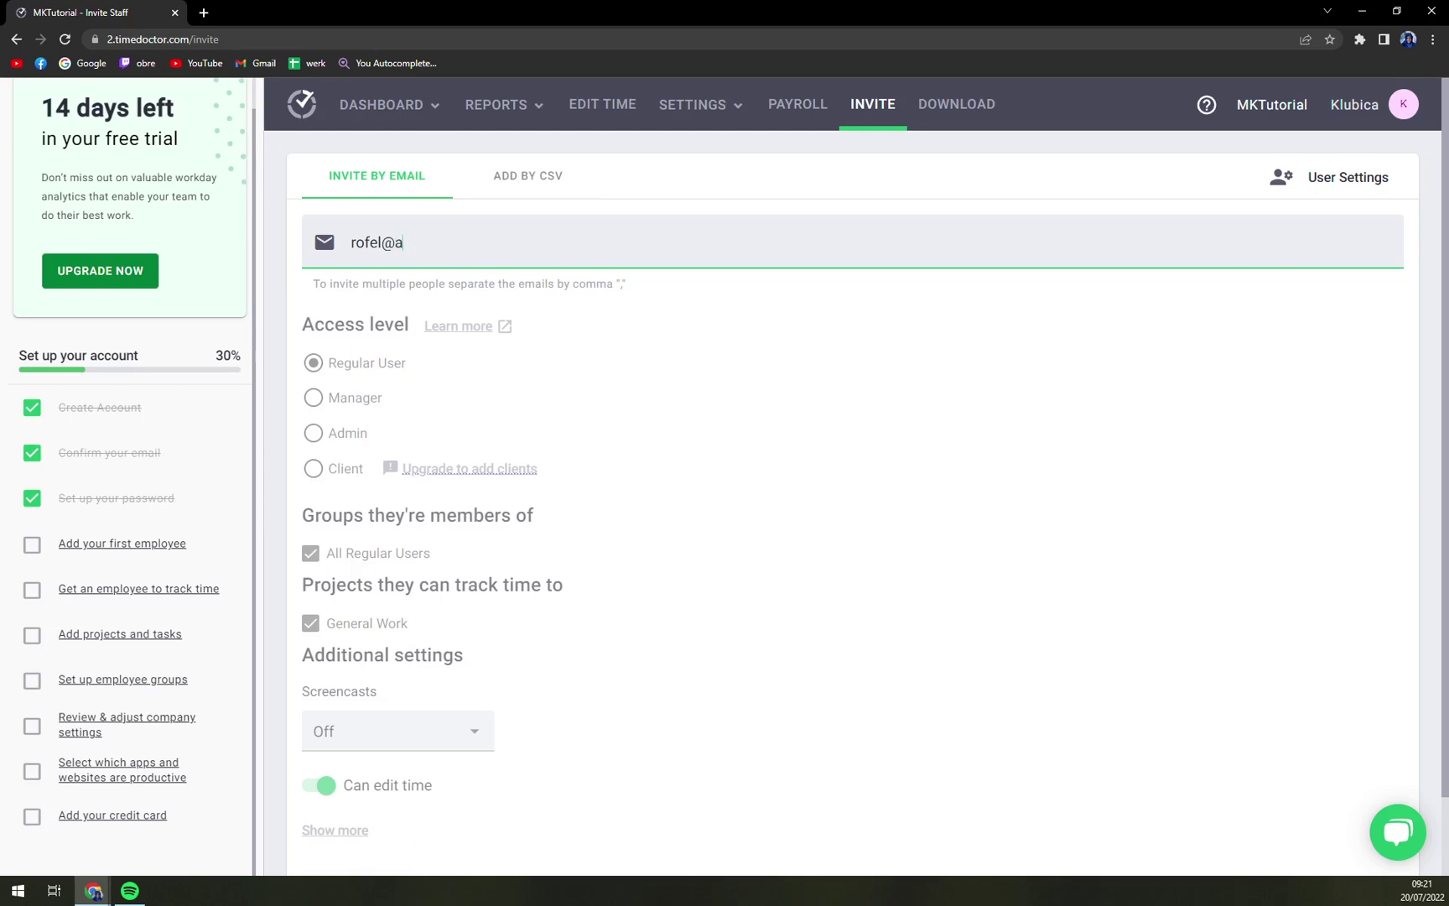
scroll(680, 386, "down", 2)
scroll(374, 771, "up", 2)
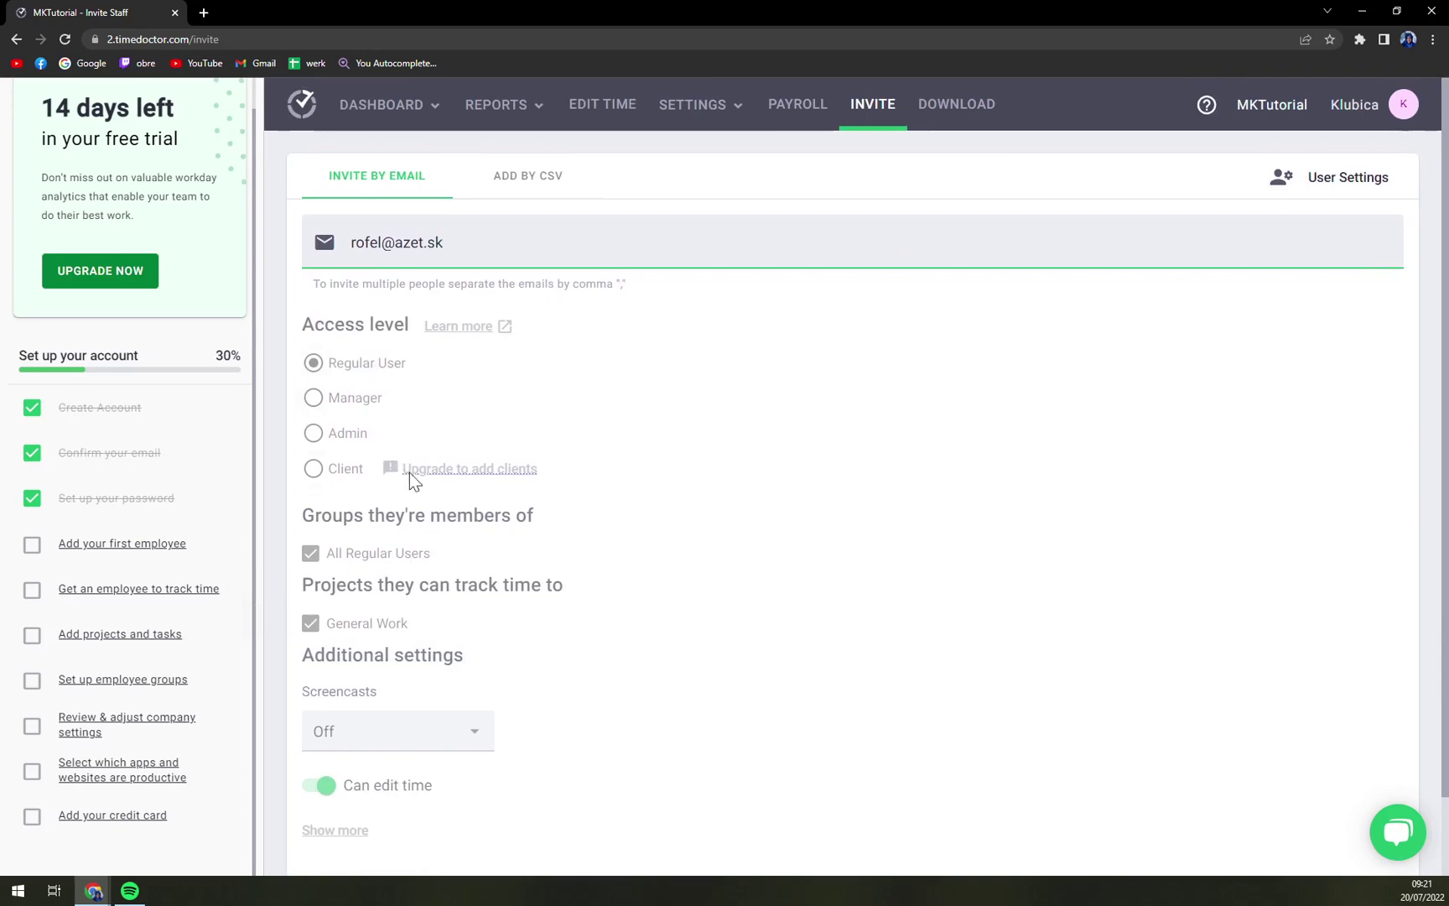
scroll(419, 553, "down", 1)
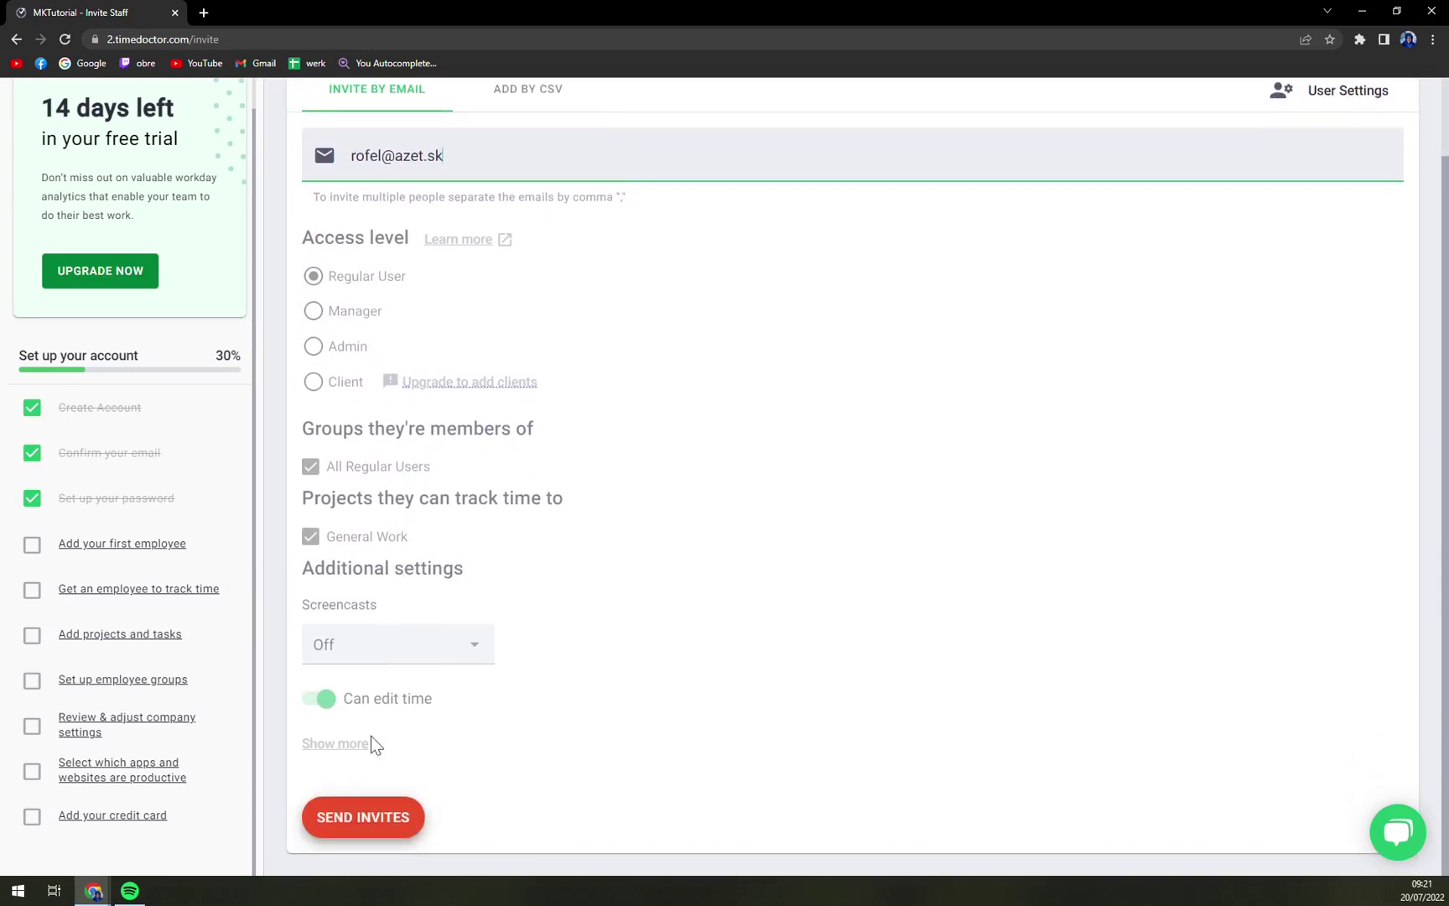
left_click(388, 817)
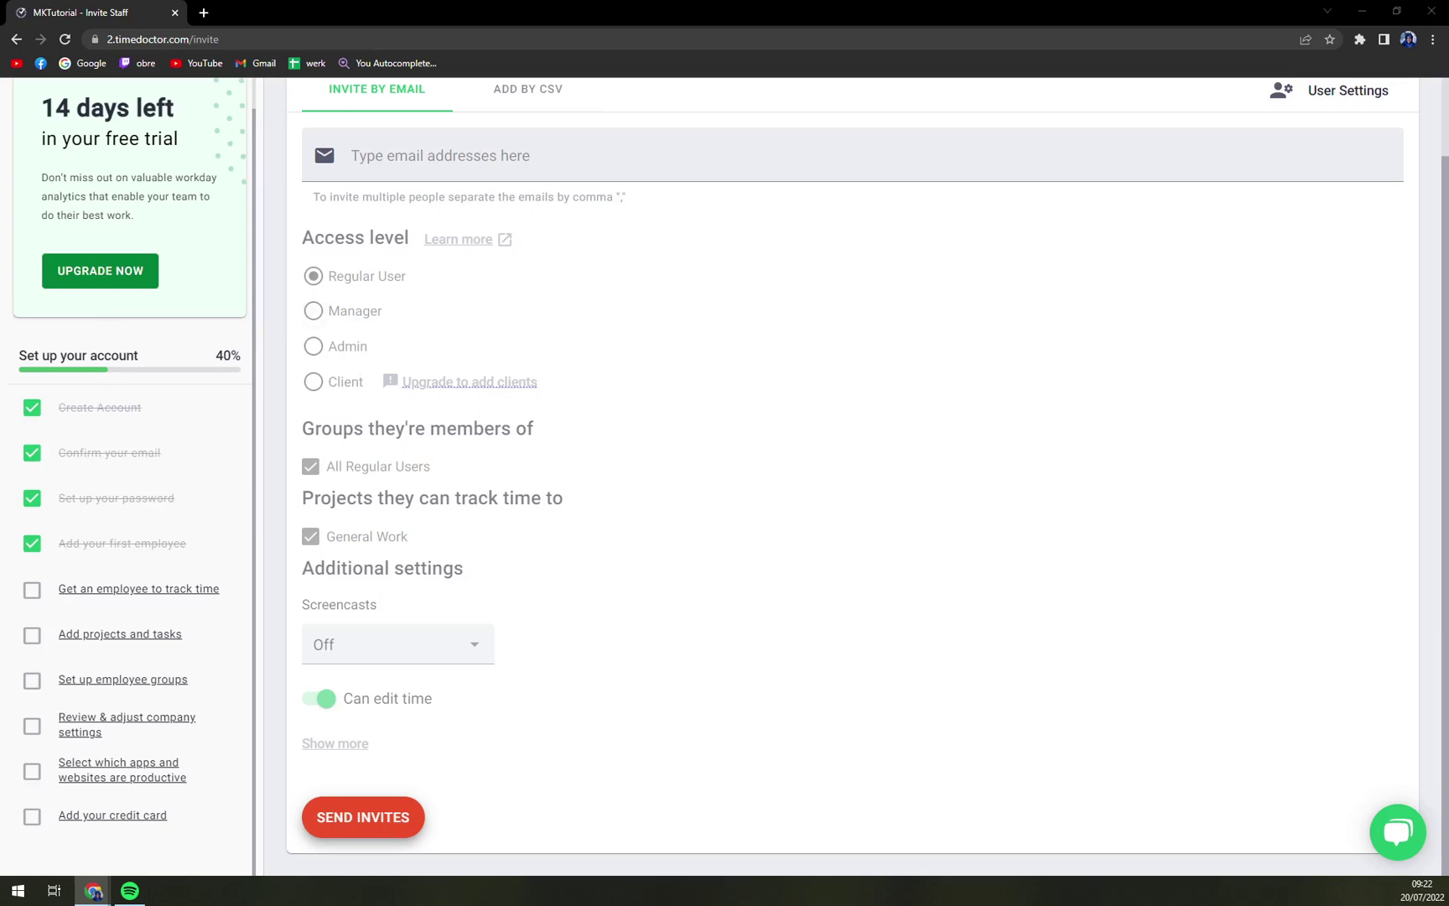
Step: View the Edit Time page and its SETTINGS list, then switch to the Payroll page
scroll(427, 683, "up", 2)
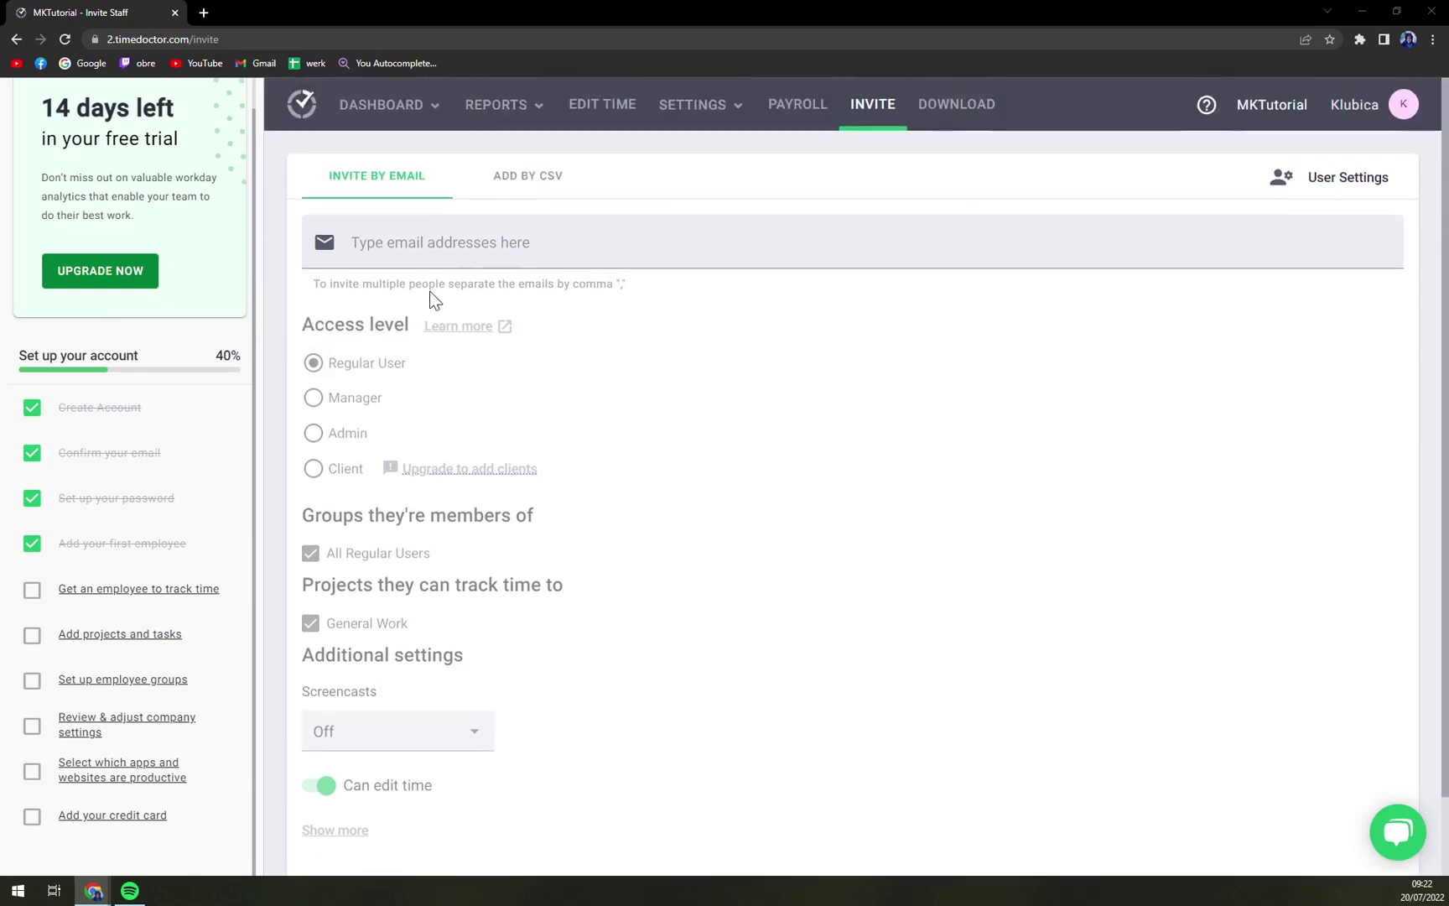
mouse_move(516, 116)
left_click(620, 105)
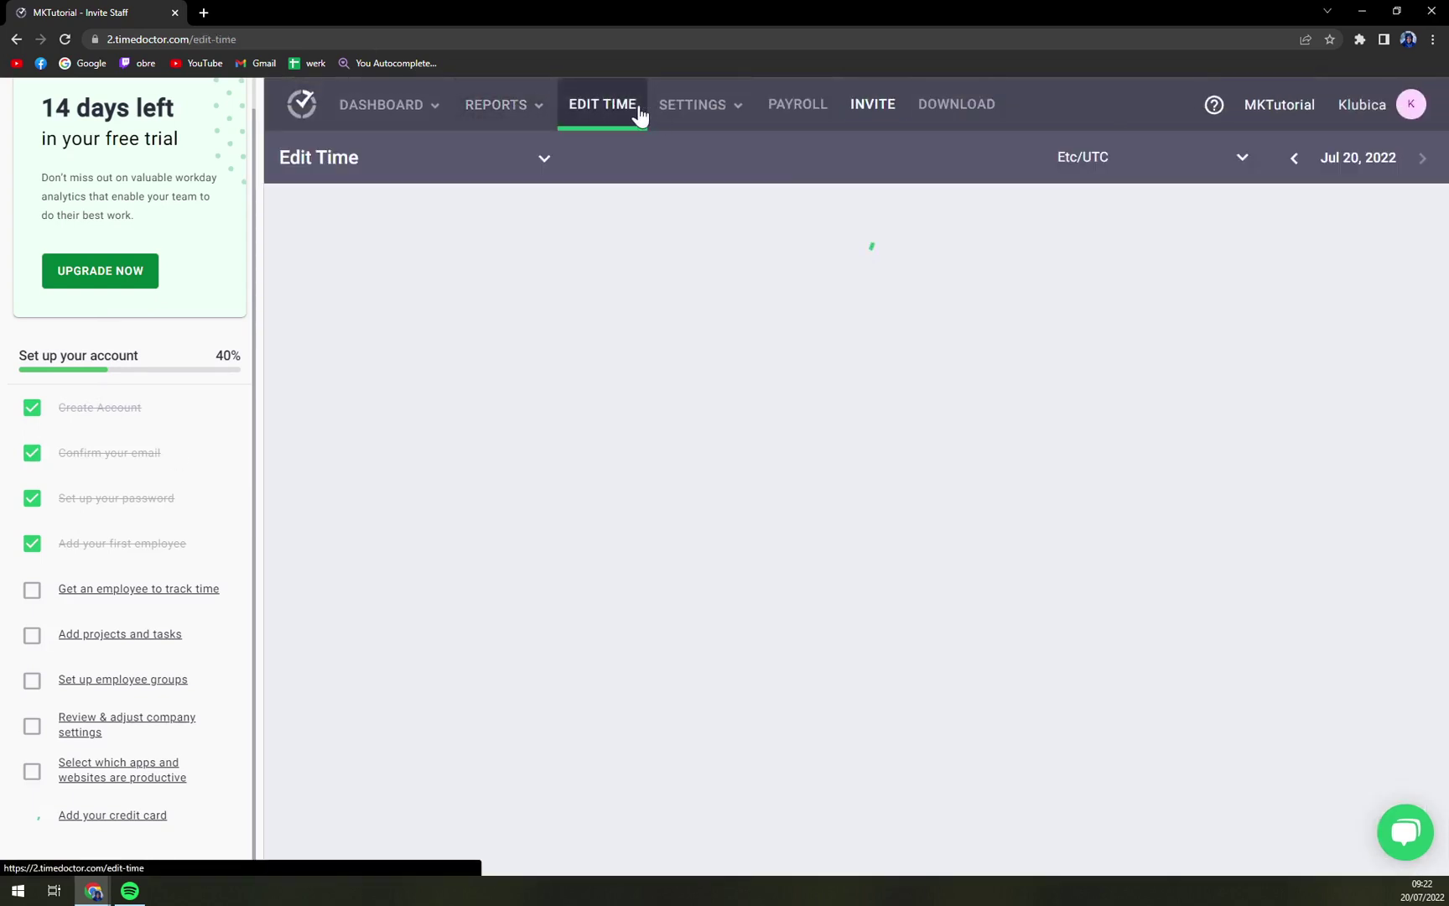
left_click(678, 113)
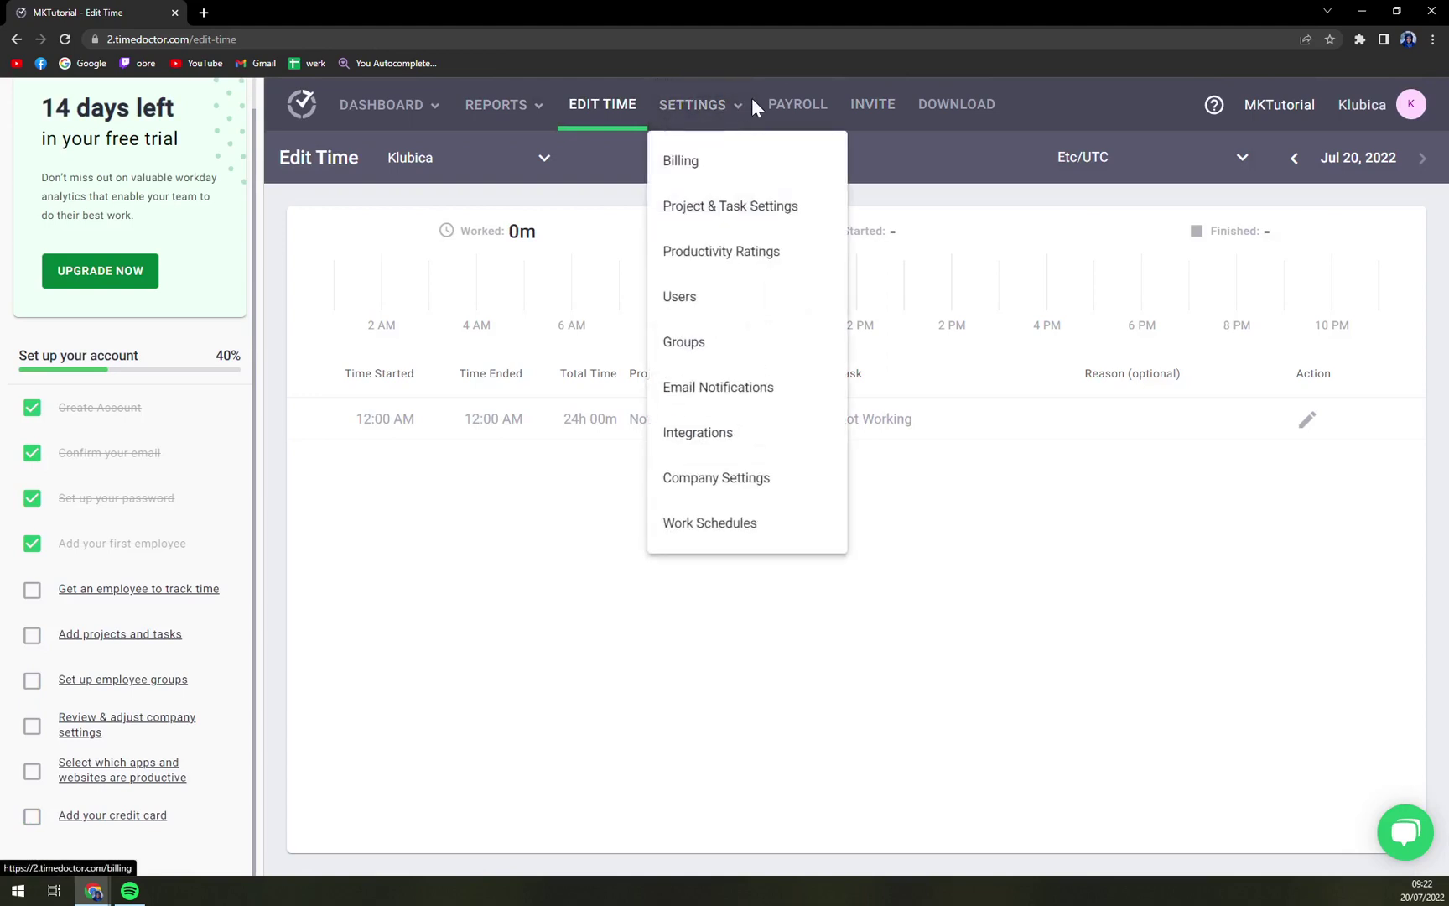
left_click(809, 109)
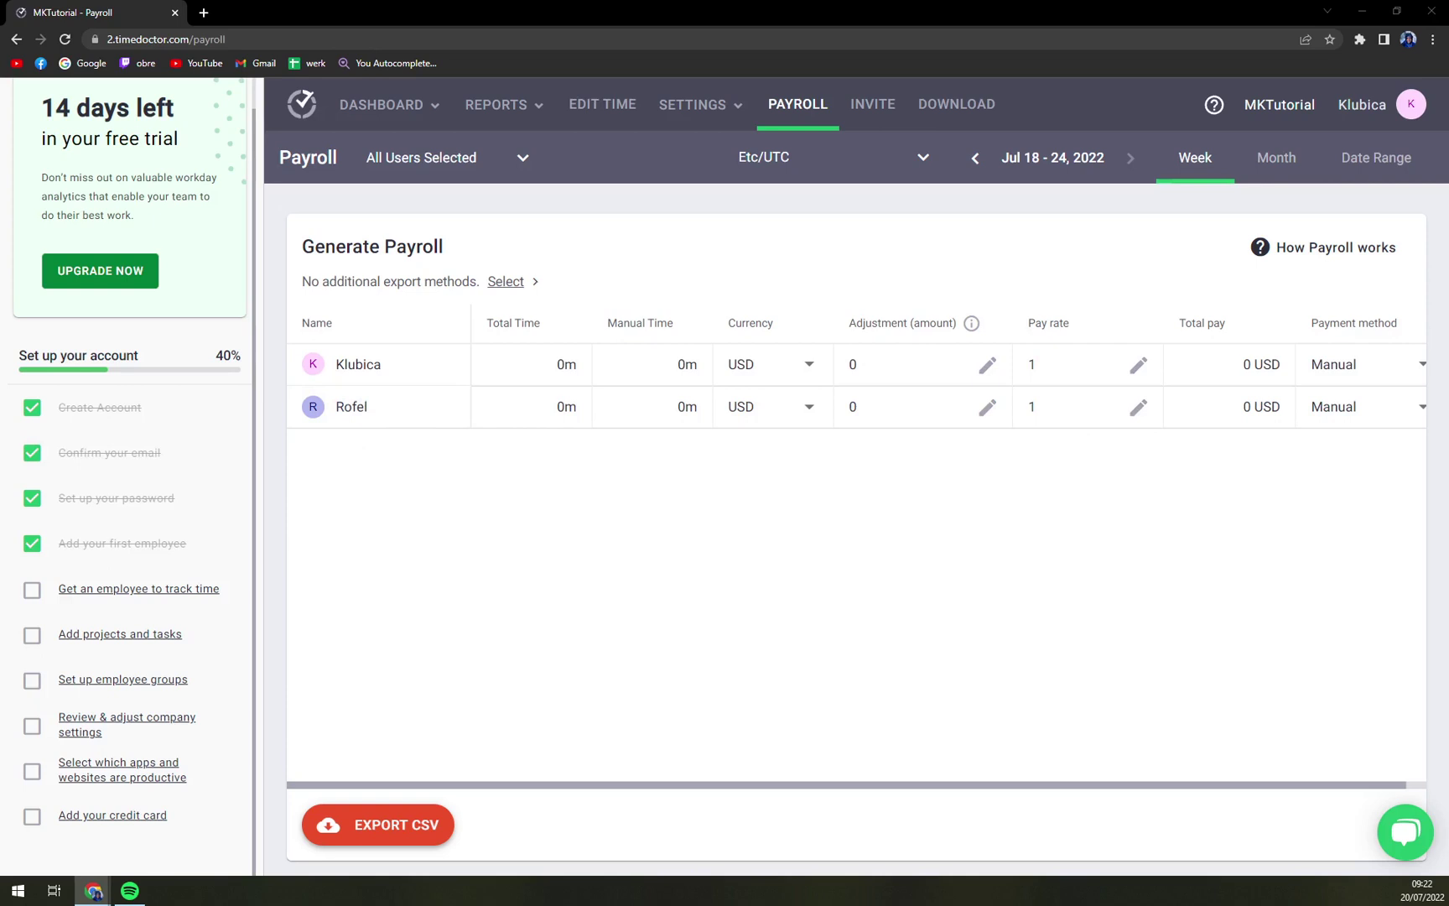
Step: Select the invited employee's name in the payroll table, then return to the Invite Staff page
left_click_drag(385, 420, 329, 421)
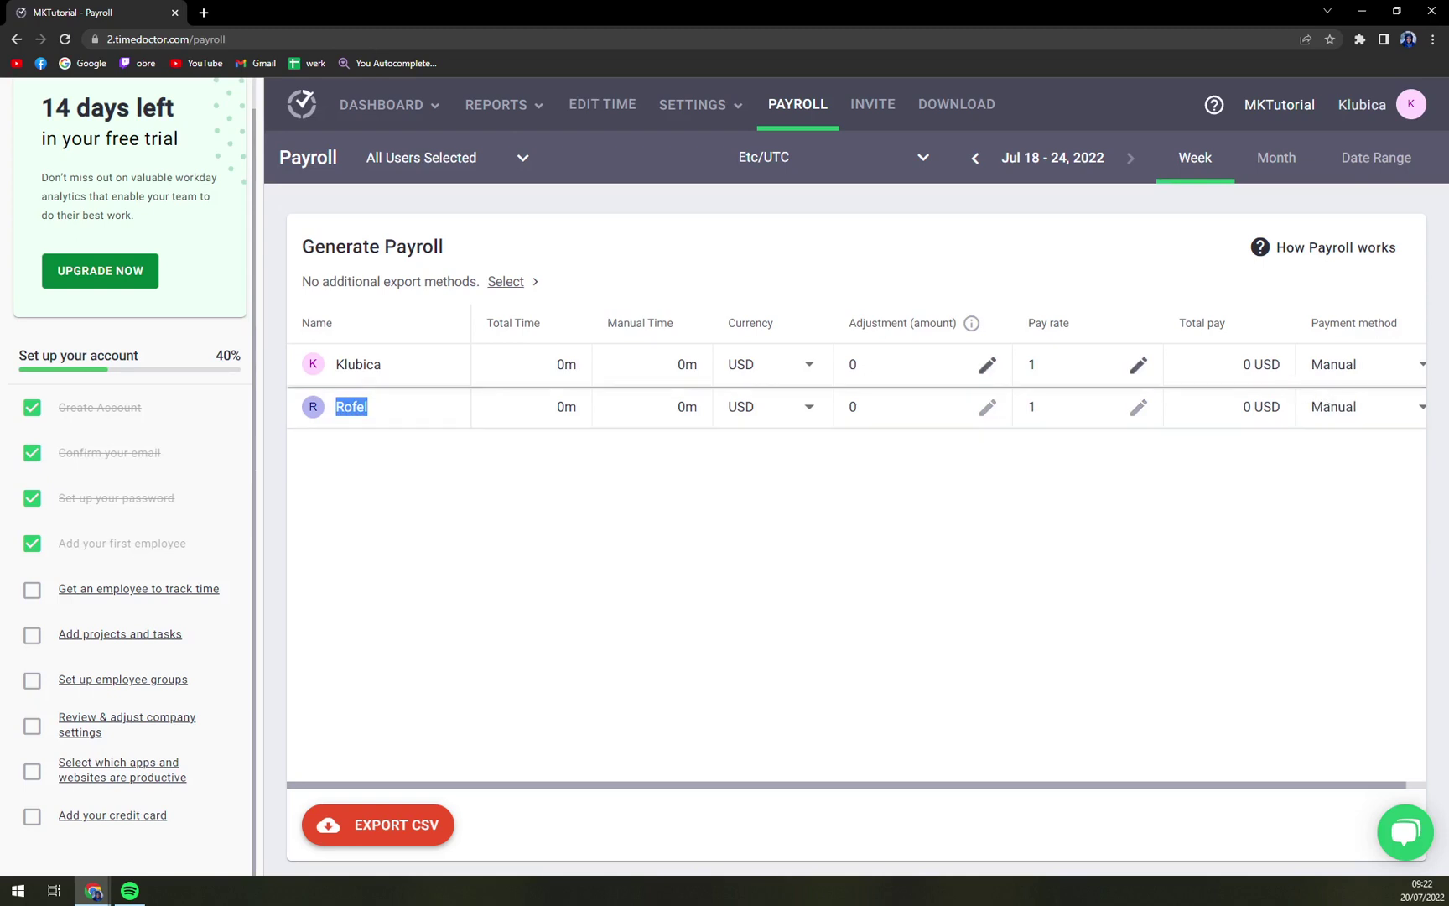
left_click(1308, 373)
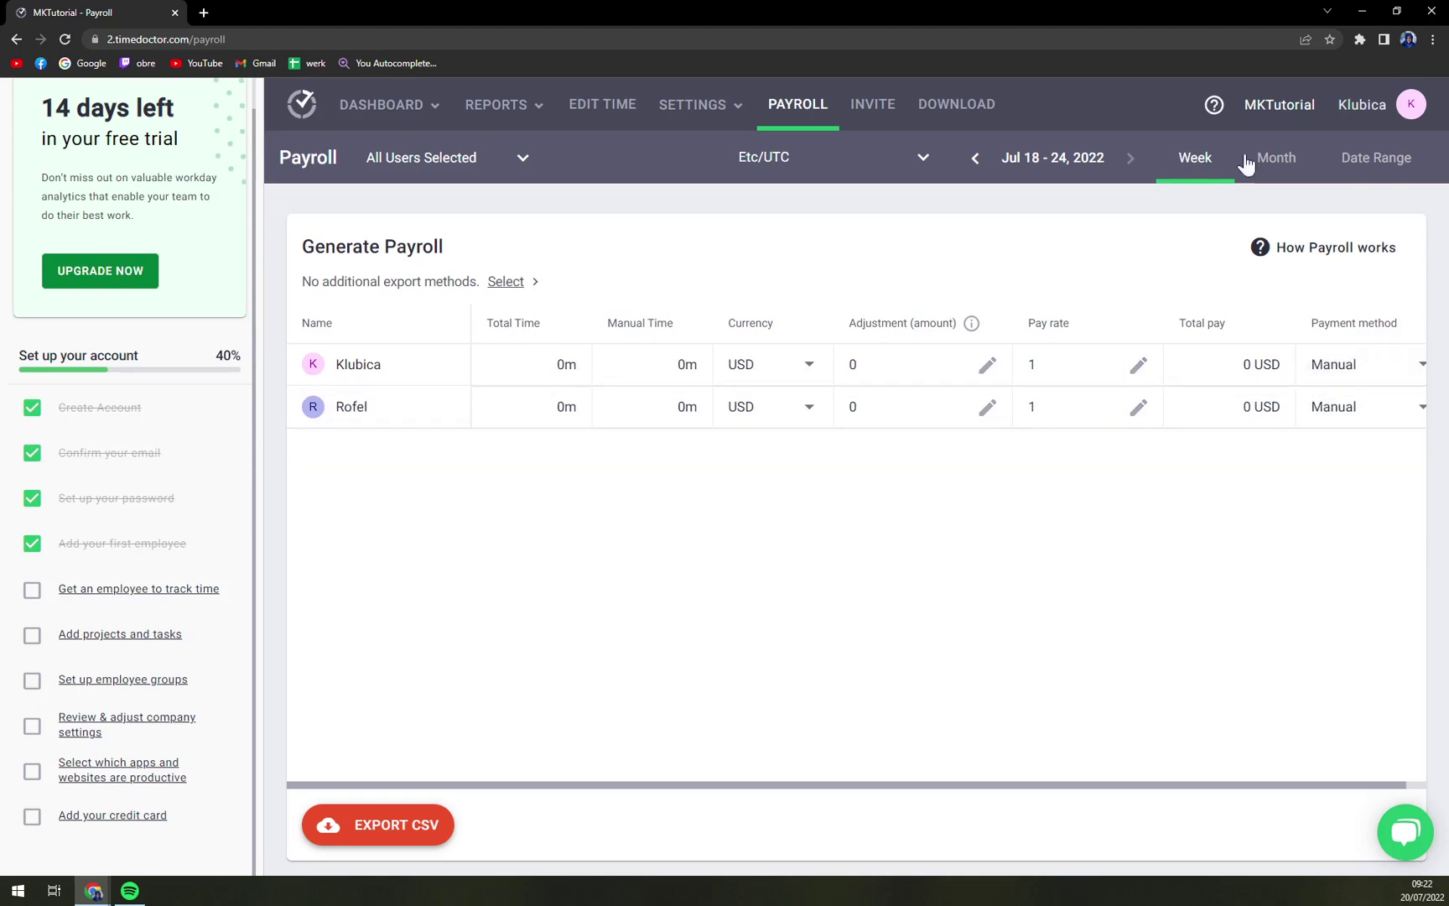
left_click(880, 126)
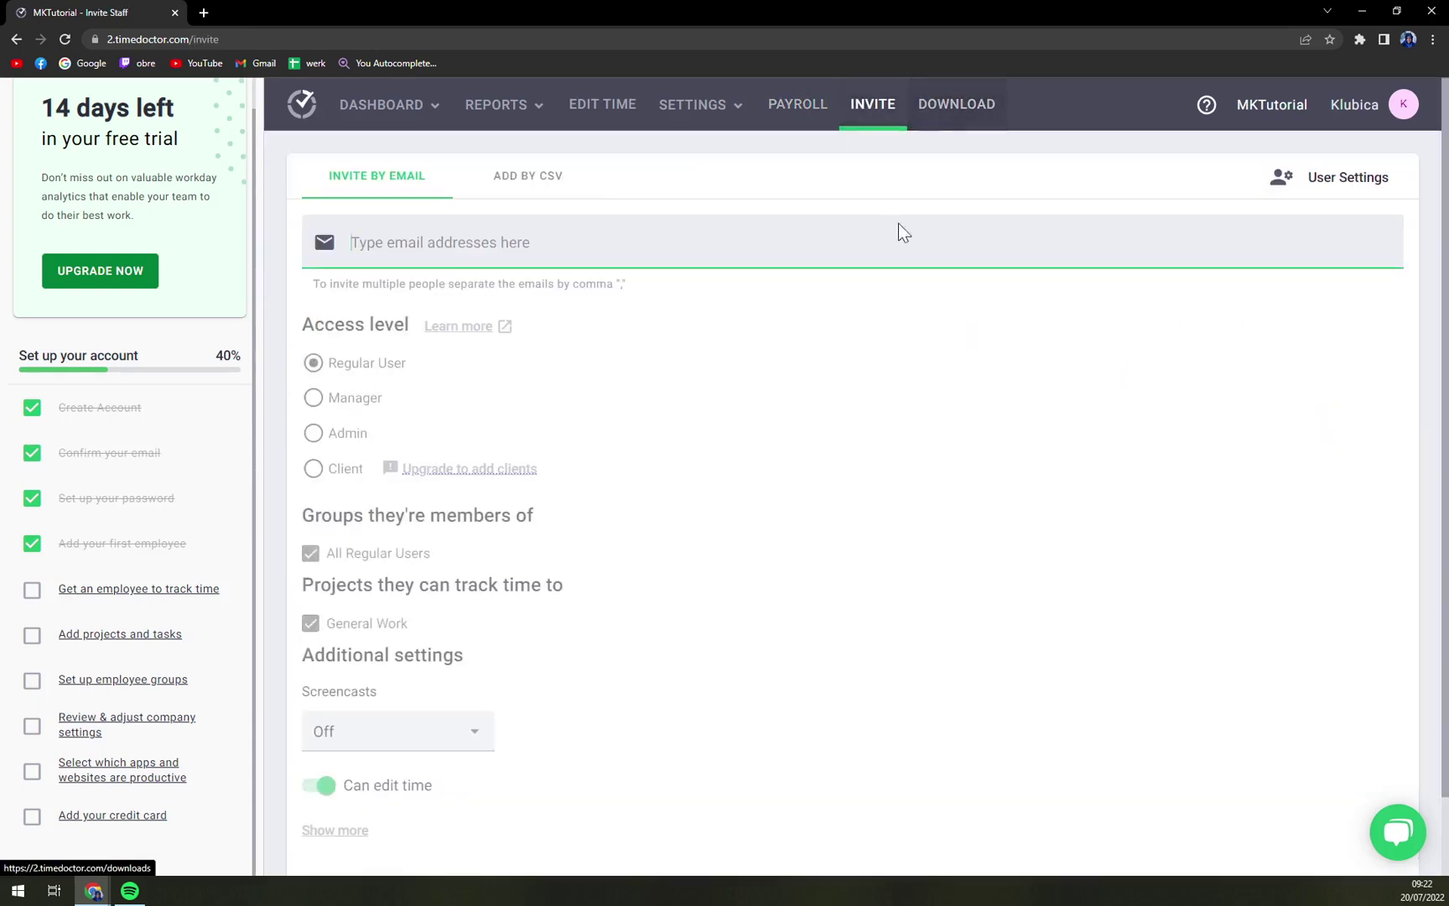
Step: Bring up the Download page with the v3.5.25 Windows app and .BAT/.MSI mass-installation files
left_click(982, 109)
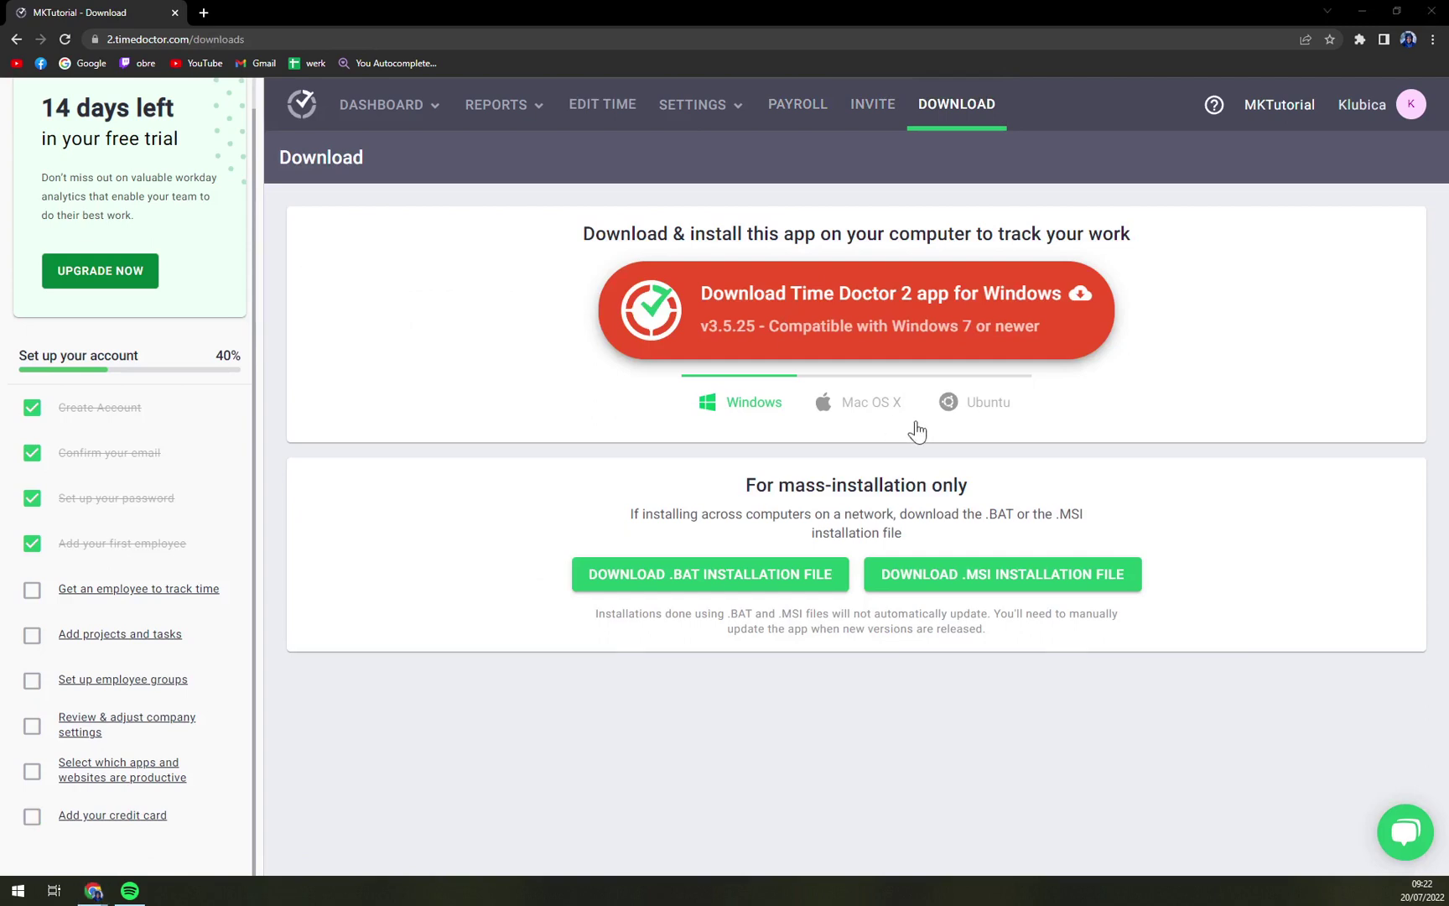
left_click(389, 700)
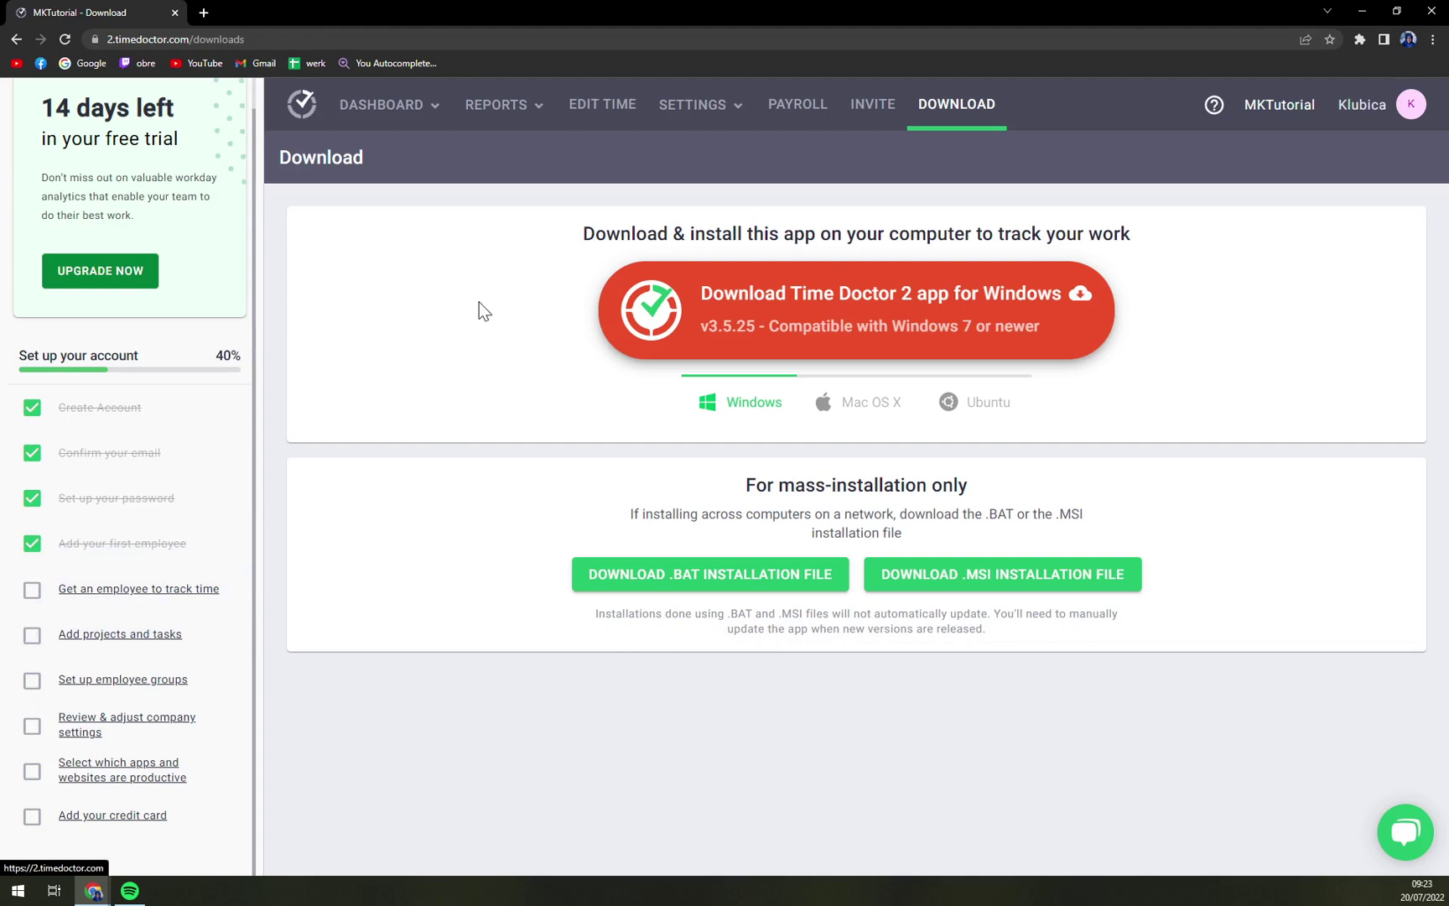
scroll(126, 216, "up", 1)
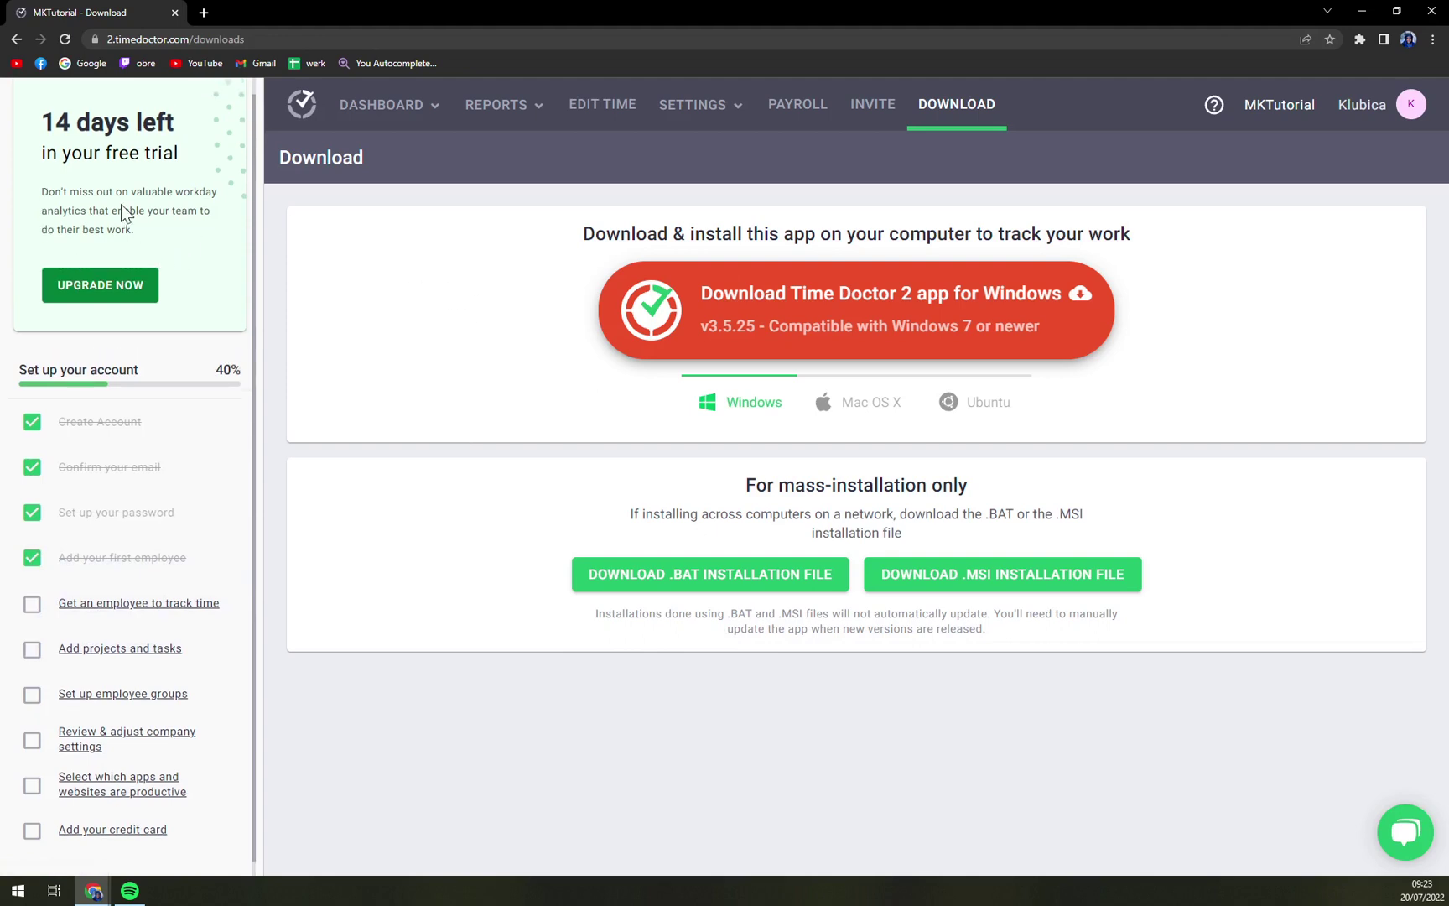
Step: Choose Team under the DASHBOARD menu to view the empty Team Dashboard overview
left_click(368, 106)
left_click(371, 167)
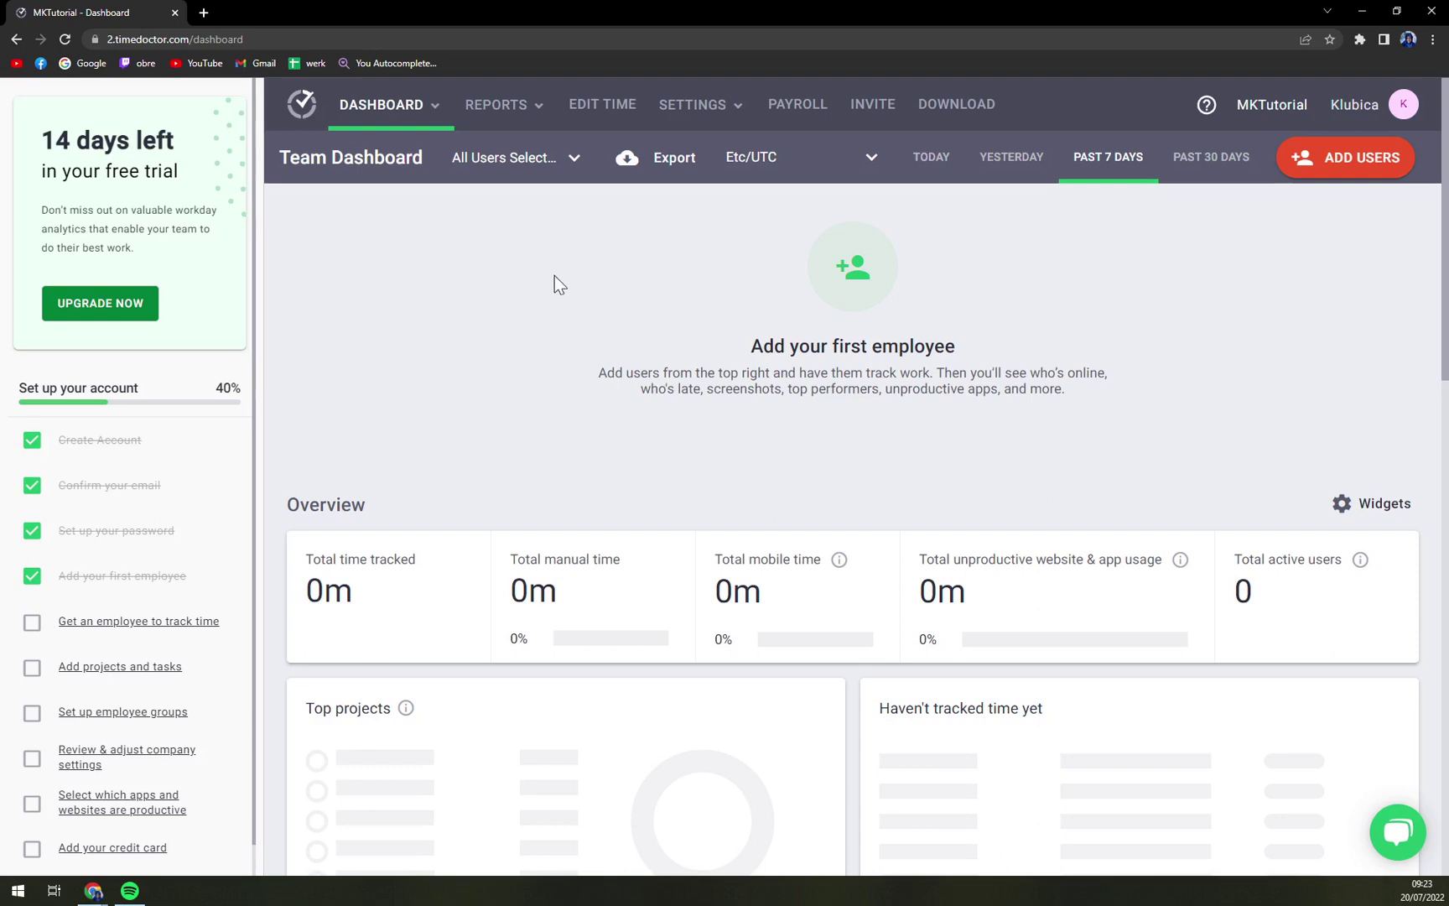
scroll(115, 583, "down", 1)
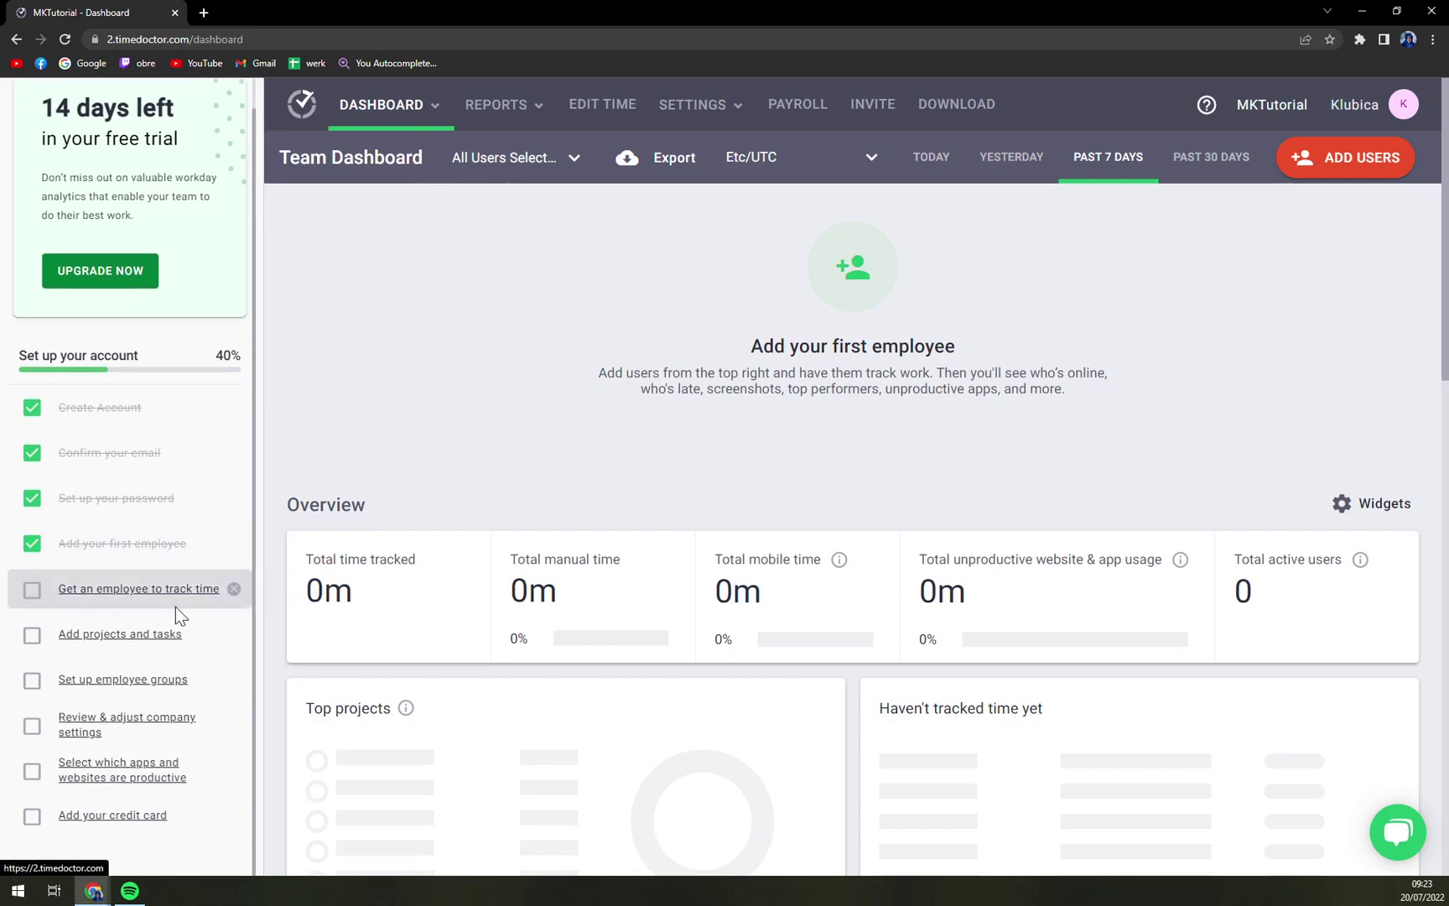